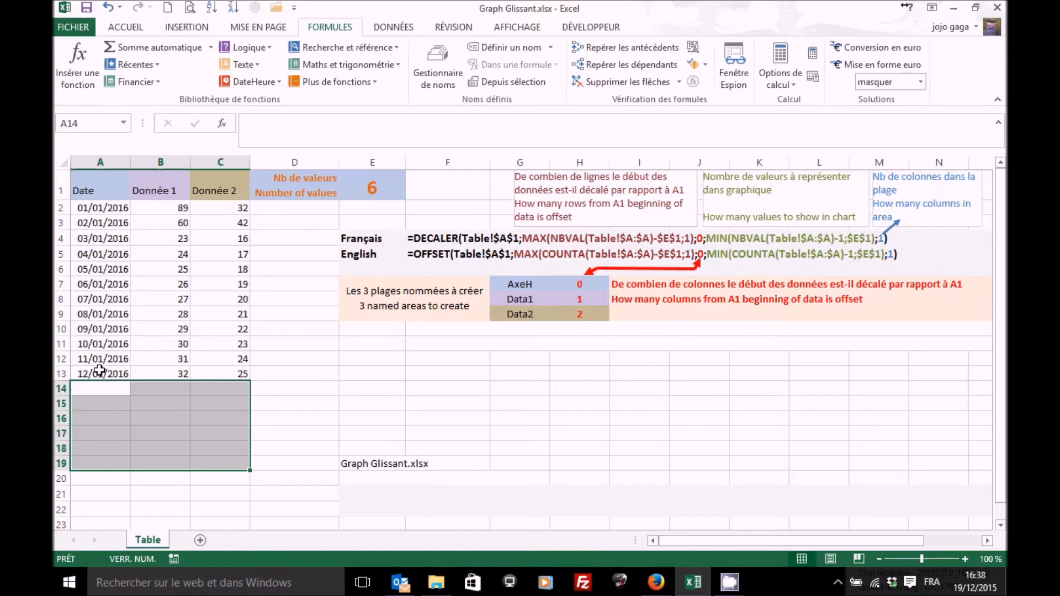
# Examine the table's data rows and select the last nine entries of Date, Donnée 1 and Donnée 2
pyautogui.moveTo(99, 373); pyautogui.dragTo(222, 255)
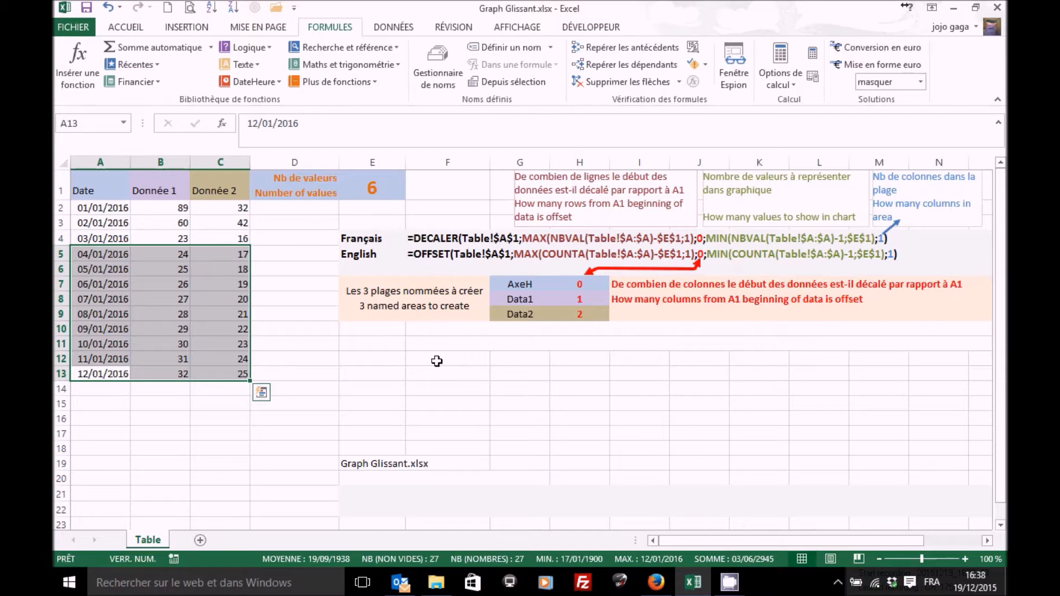
pyautogui.click(108, 373)
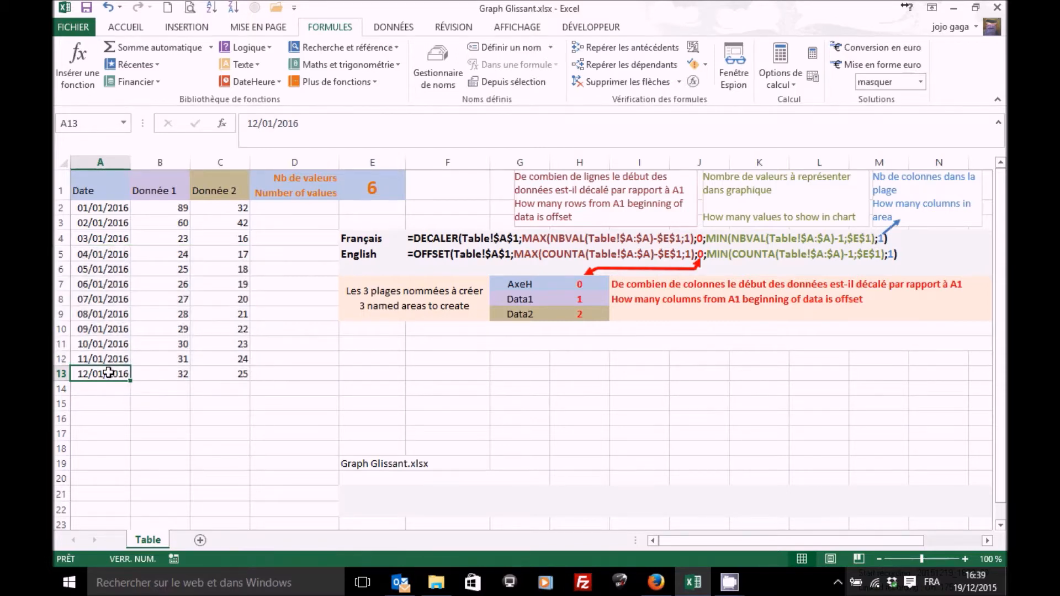
pyautogui.hotkey('ctrl', 'Down')
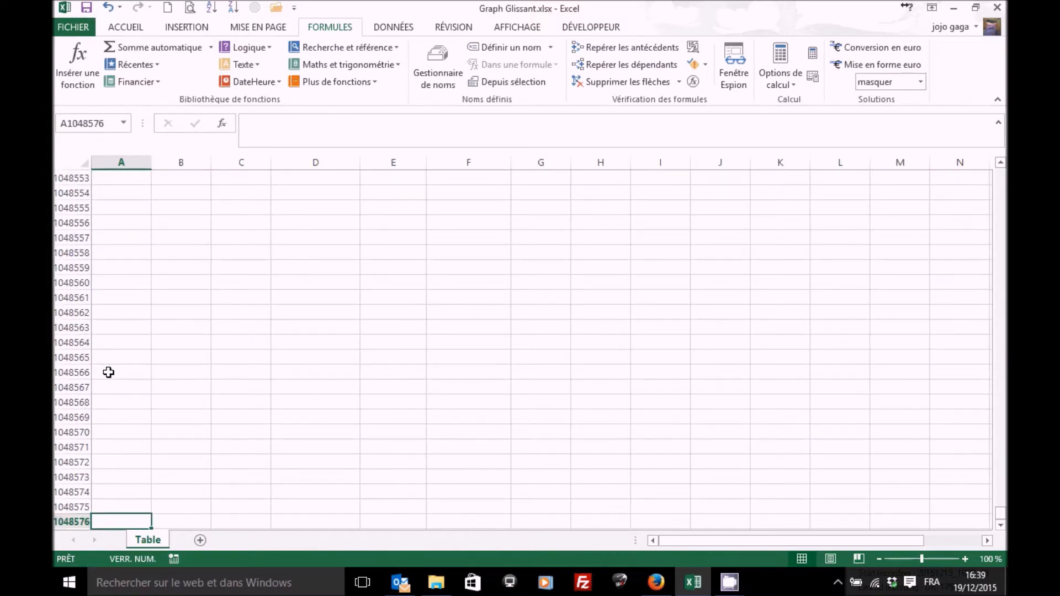
pyautogui.hotkey('ctrl', 'Up')
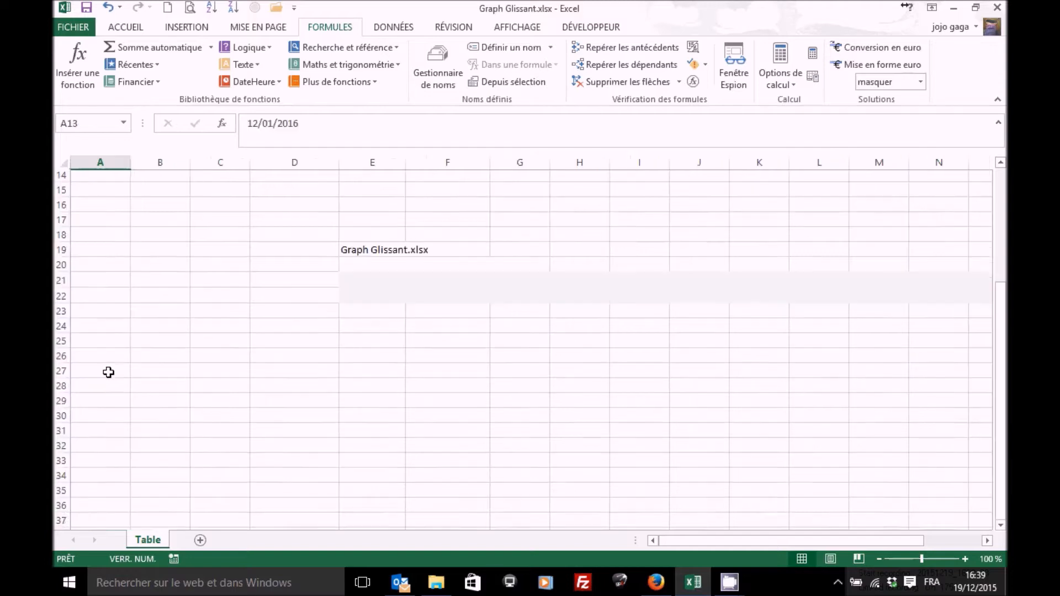
pyautogui.hotkey('ctrl', 'Up')
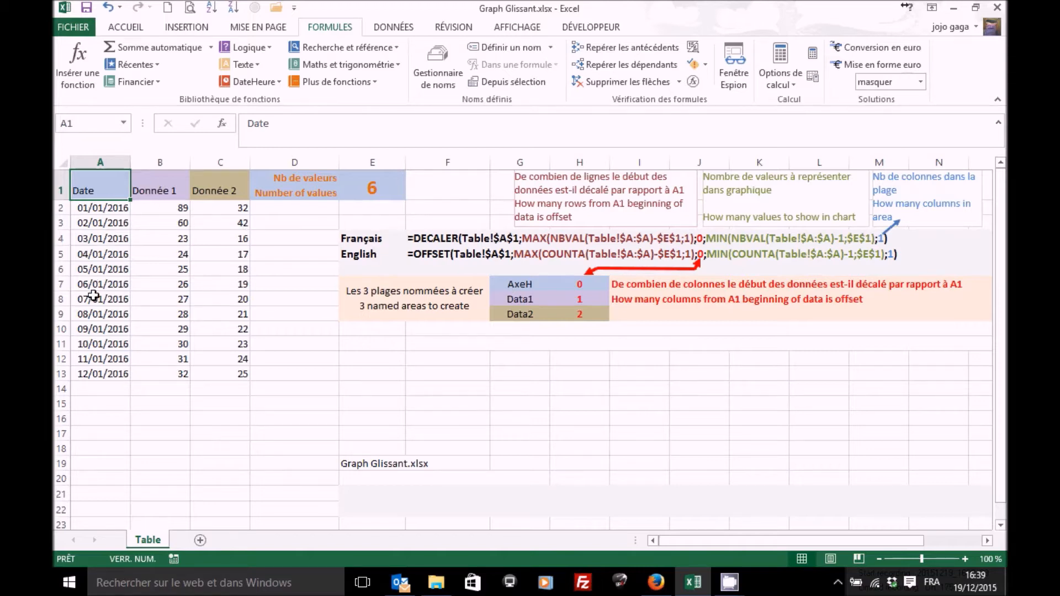
pyautogui.moveTo(98, 375); pyautogui.dragTo(89, 258)
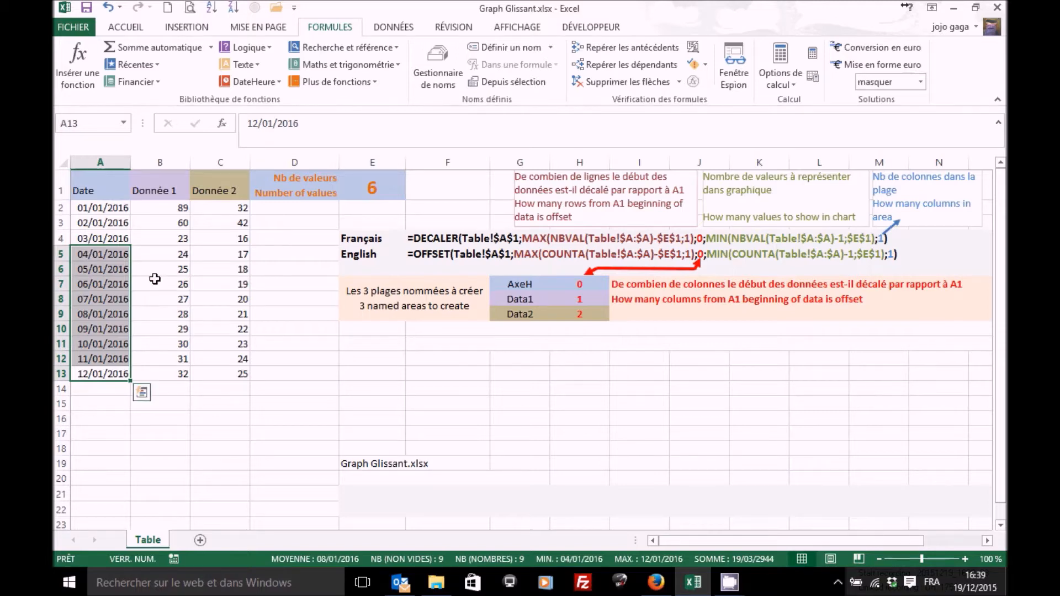
pyautogui.moveTo(171, 372); pyautogui.dragTo(154, 255)
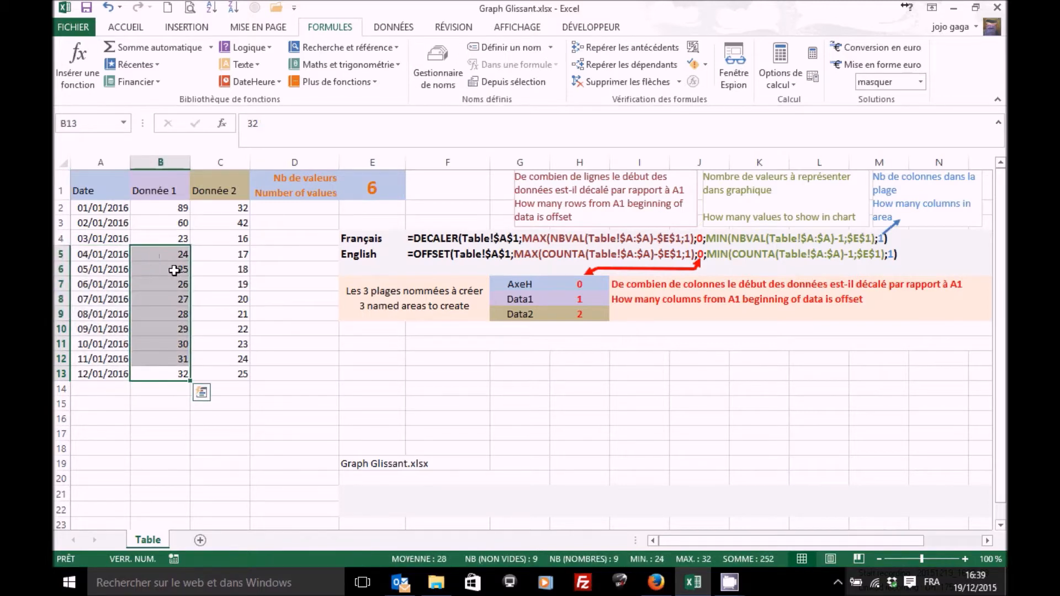
pyautogui.moveTo(220, 370); pyautogui.dragTo(218, 254)
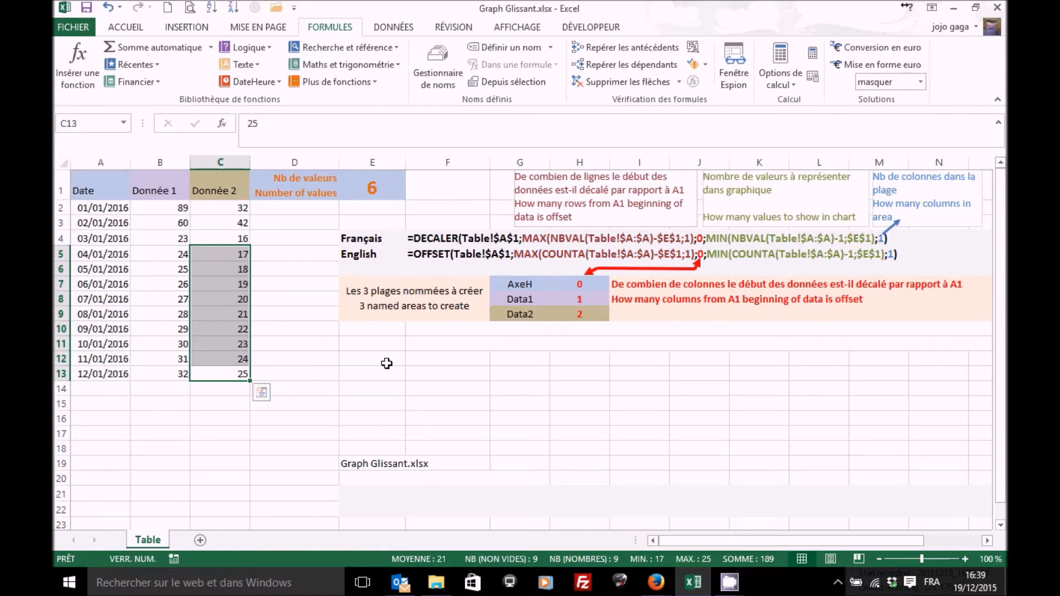
pyautogui.click(387, 363)
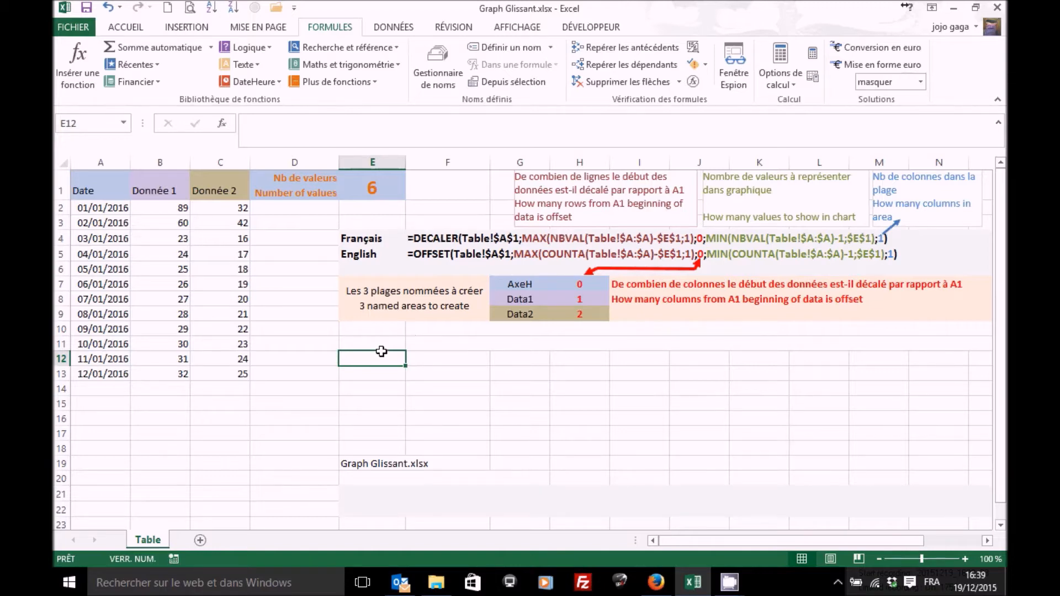
# Set the number of values in cell E1 to 8
pyautogui.click(379, 188)
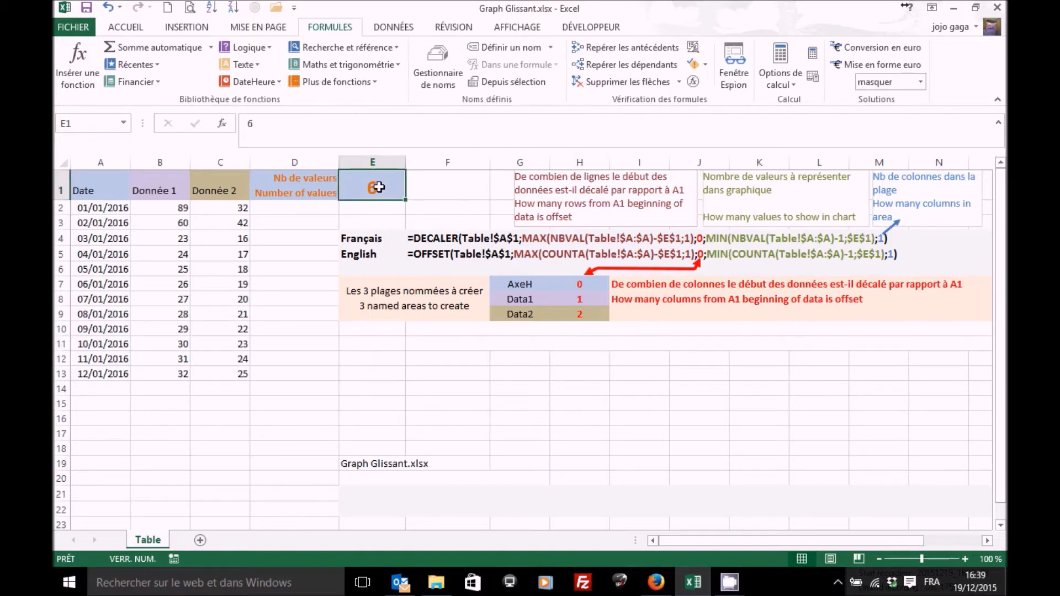
pyautogui.write('8')
pyautogui.press('Return')
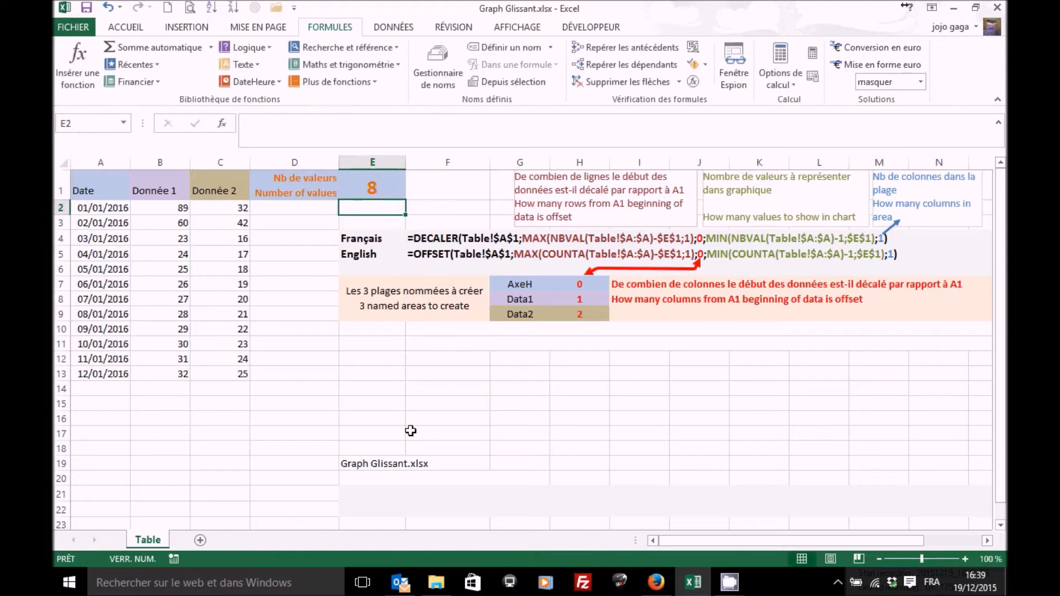
# Insert the DECALER function from the Recherche & référence category into cell E13
pyautogui.click(385, 374)
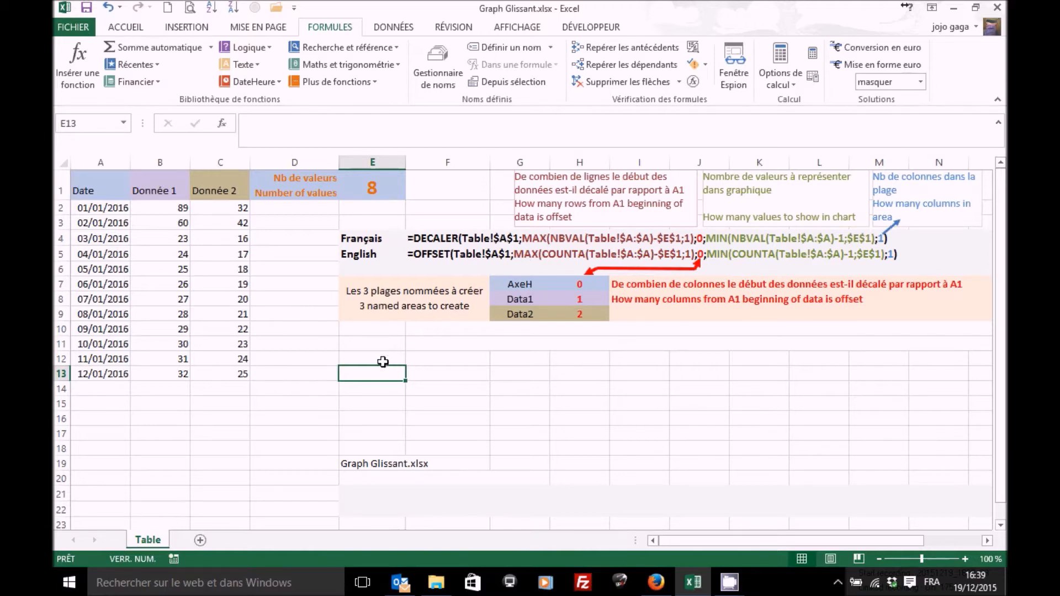
pyautogui.click(222, 124)
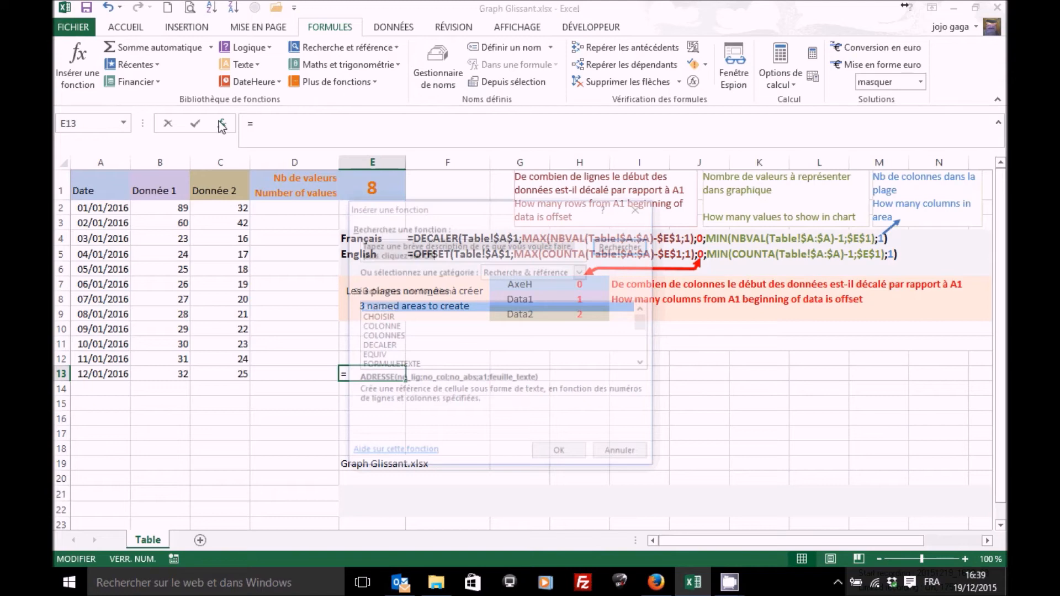
pyautogui.click(582, 272)
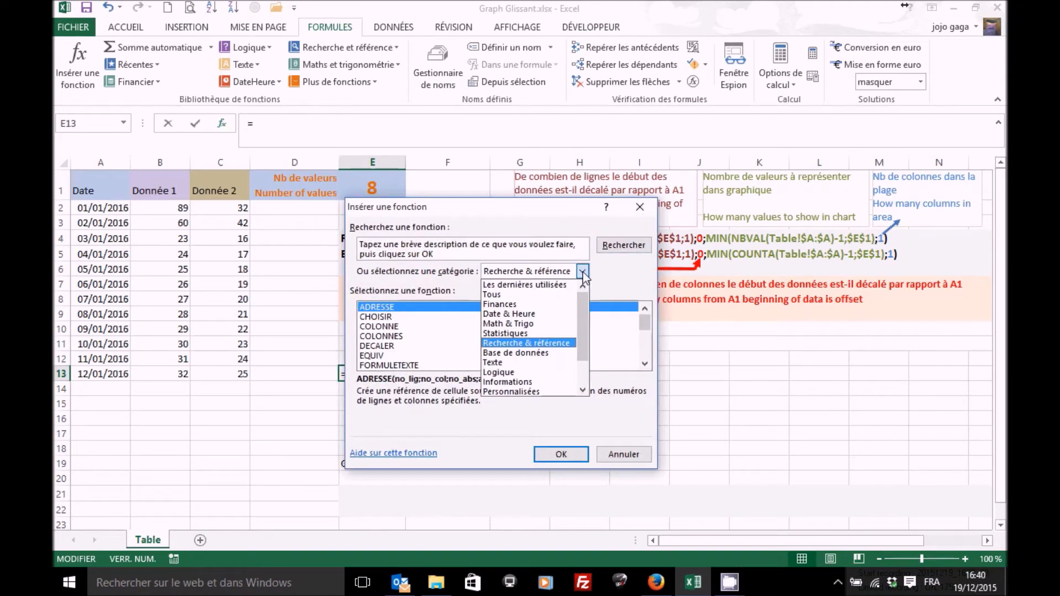
pyautogui.click(541, 344)
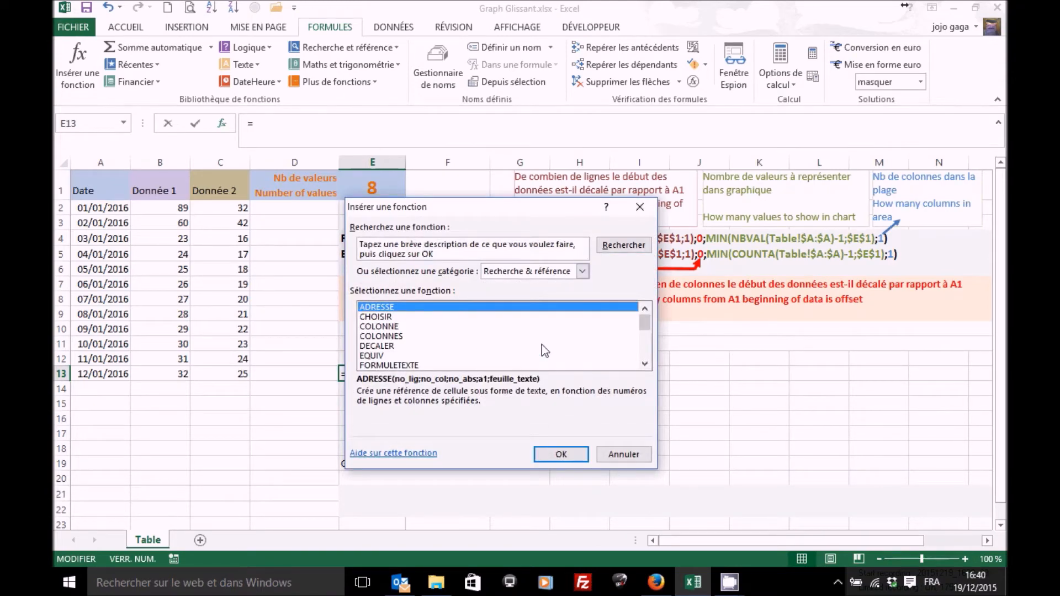
pyautogui.click(396, 346)
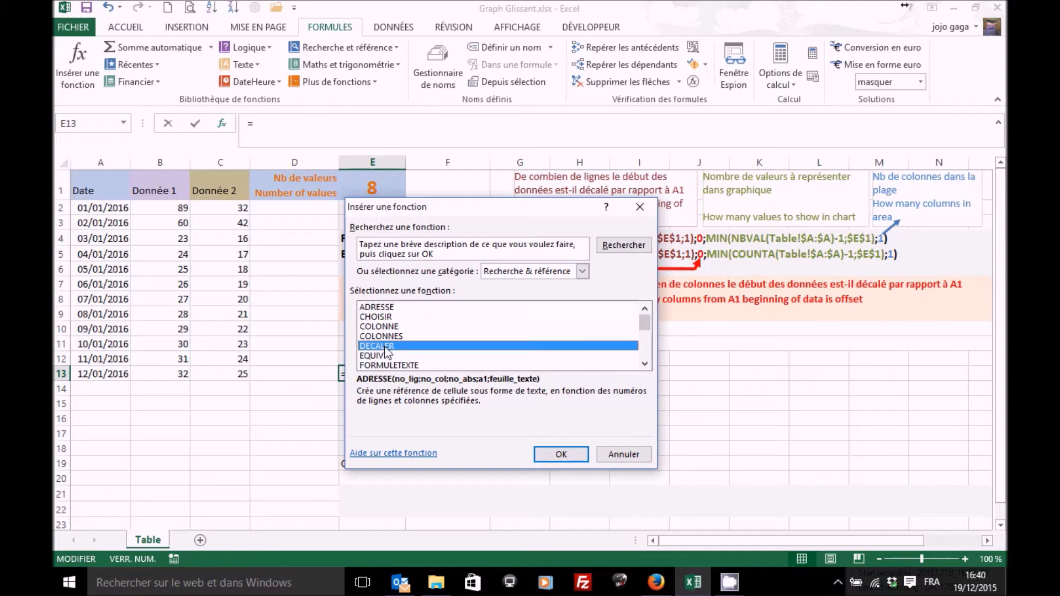
pyautogui.click(559, 456)
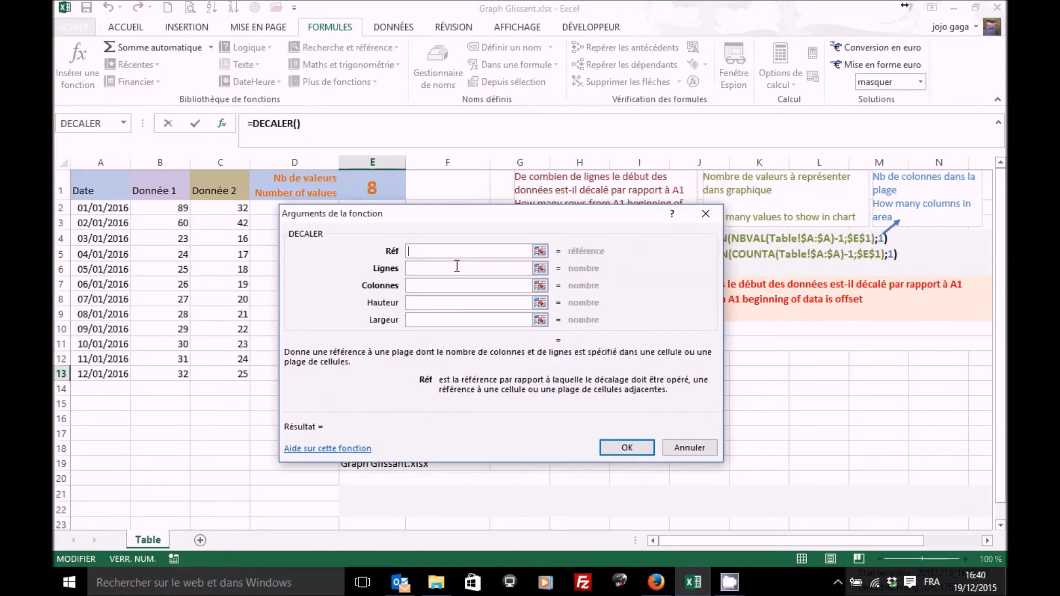
# Set the Réf argument of DECALER to the absolute reference $A$1, keeping the sample formulas in view
pyautogui.moveTo(431, 199); pyautogui.dragTo(628, 283)
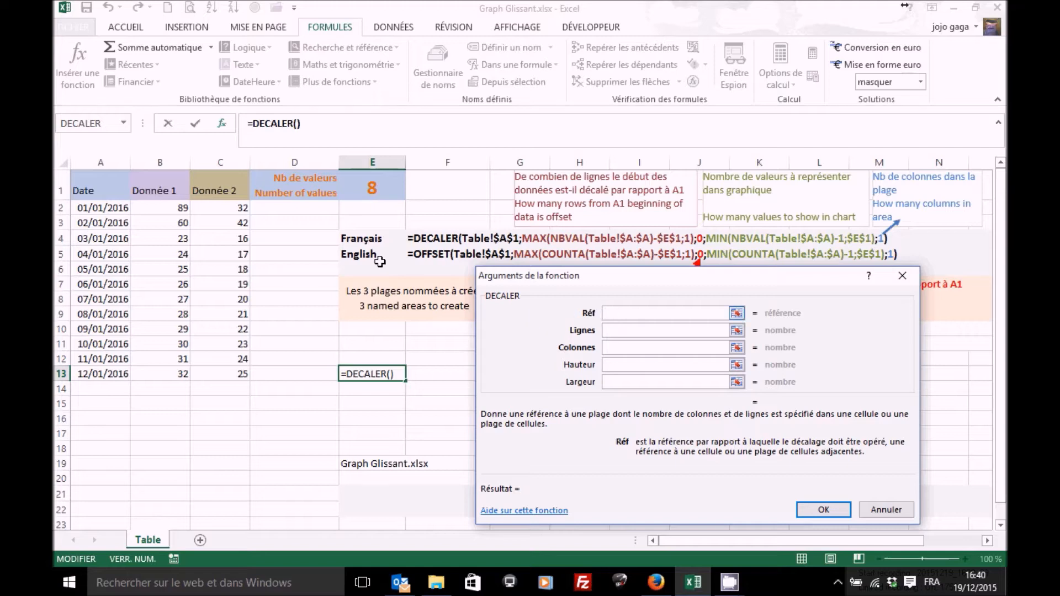
pyautogui.click(94, 186)
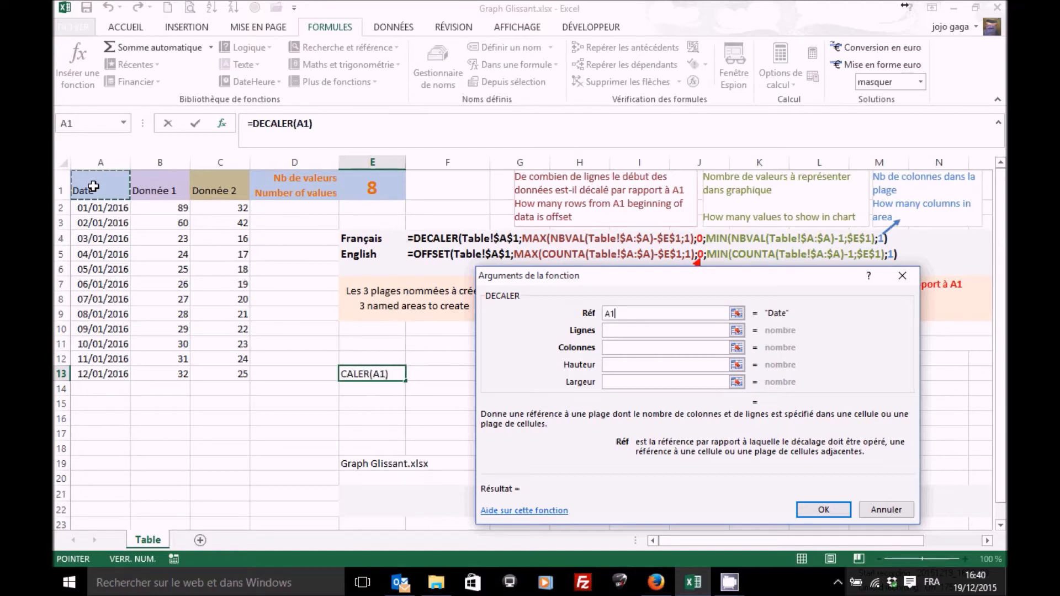
pyautogui.press('F4')
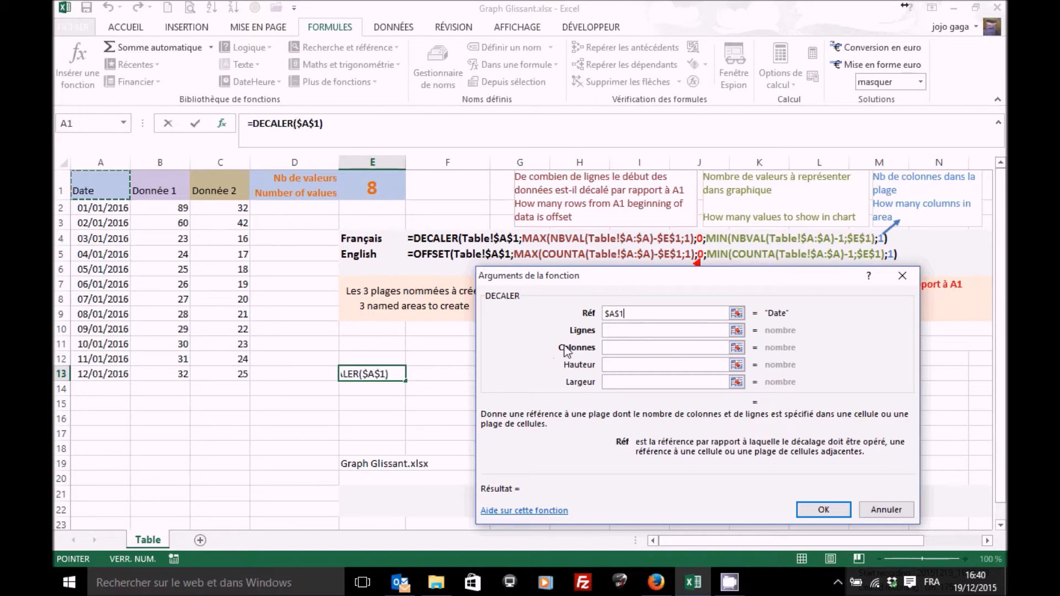
pyautogui.click(608, 330)
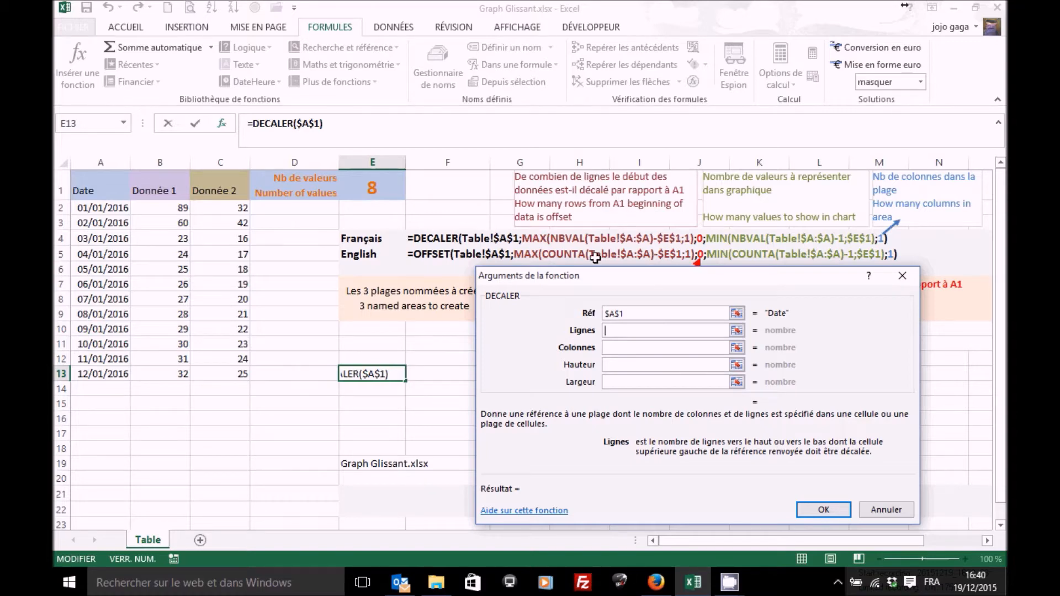
pyautogui.moveTo(592, 282); pyautogui.dragTo(545, 322)
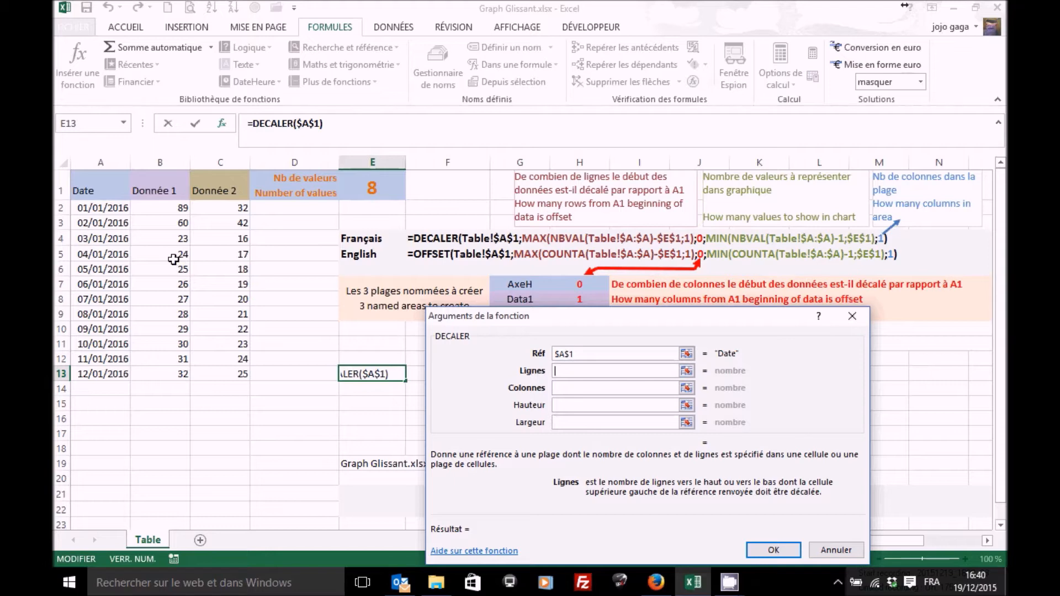
pyautogui.click(110, 255)
pyautogui.moveTo(109, 255); pyautogui.dragTo(222, 374)
pyautogui.moveTo(104, 210); pyautogui.dragTo(205, 240)
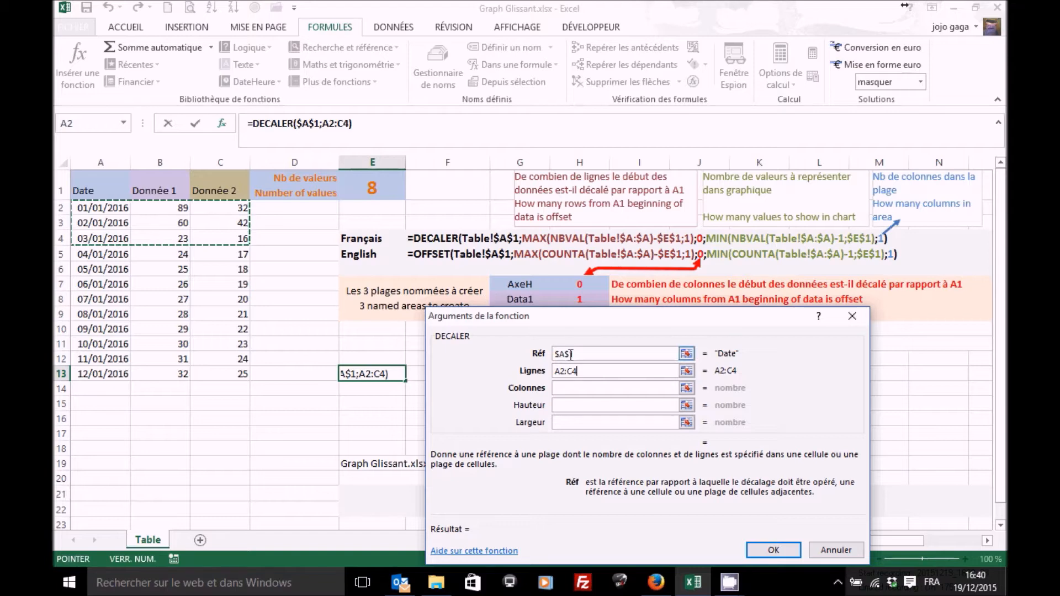
# Replace the content of the Lignes argument with the formula beginning max(nbval
pyautogui.click(550, 371)
pyautogui.write('max(')
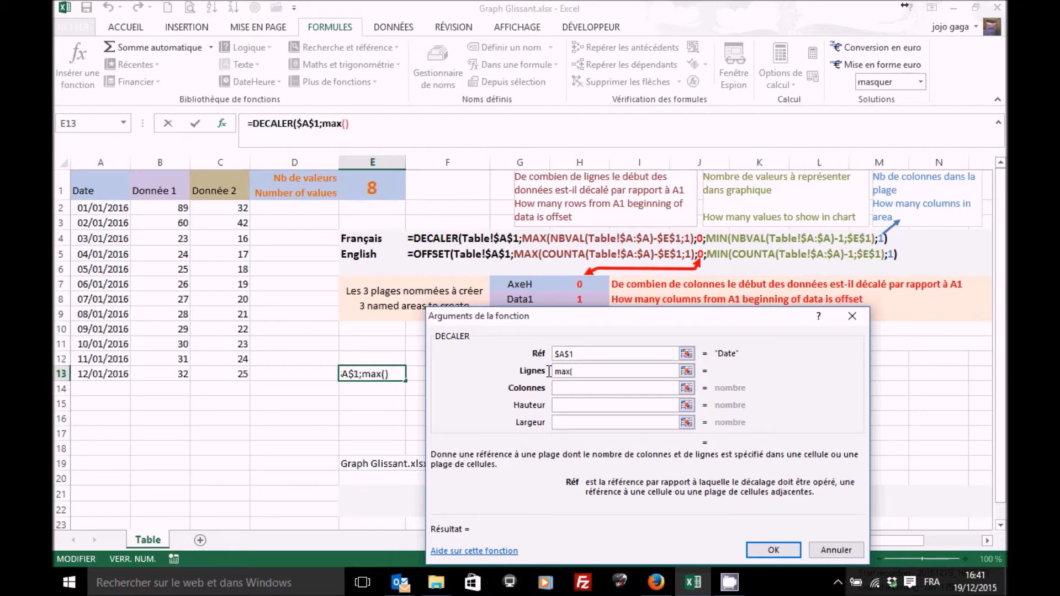
pyautogui.write('nbval')
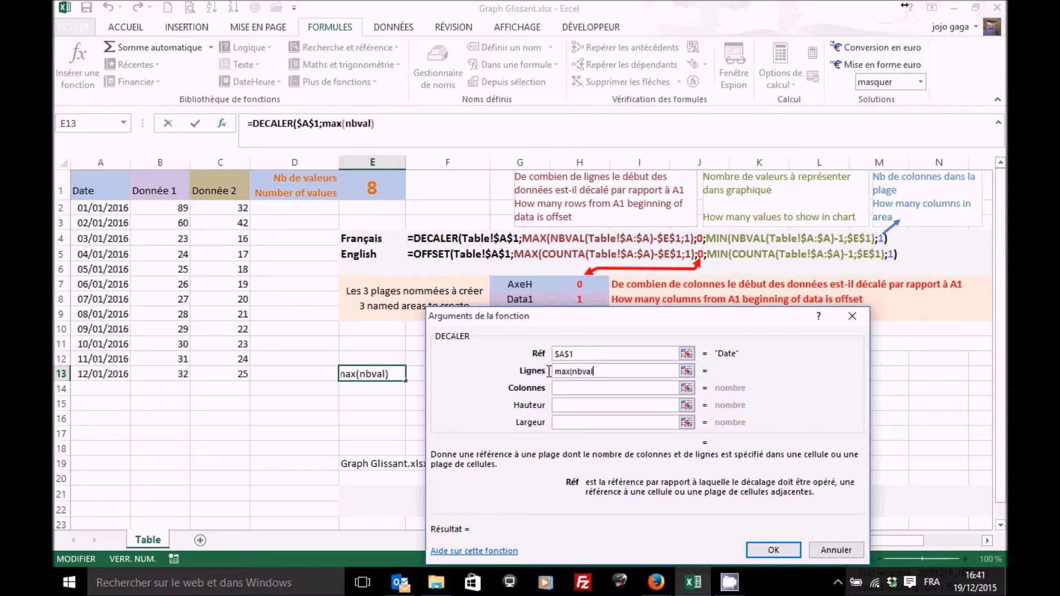
pyautogui.write('+')
pyautogui.click(288, 253)
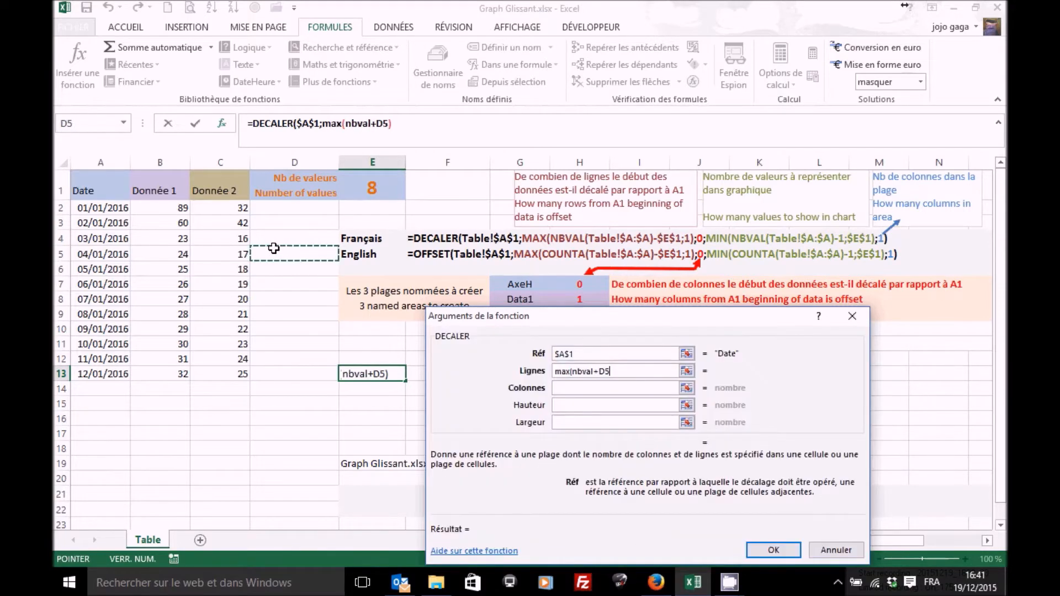
pyautogui.press('BackSpace')
pyautogui.press('BackSpace')
pyautogui.press('BackSpace')
# Complete the Lignes argument as max(nbval($A:$A)-$E$1;1), with absolute references to column A and cell E1
pyautogui.write('(')
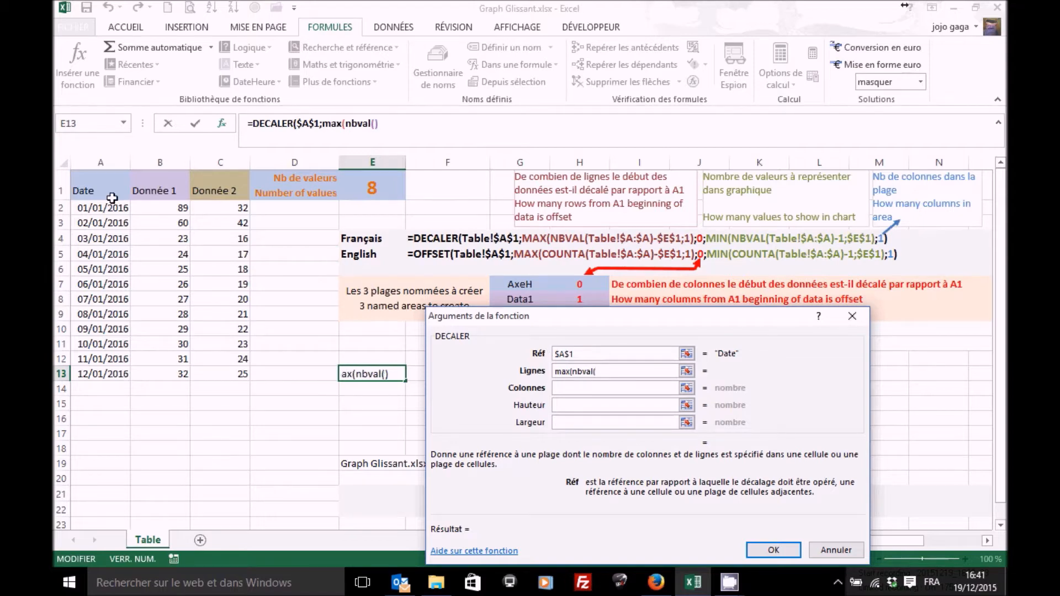
pyautogui.click(102, 161)
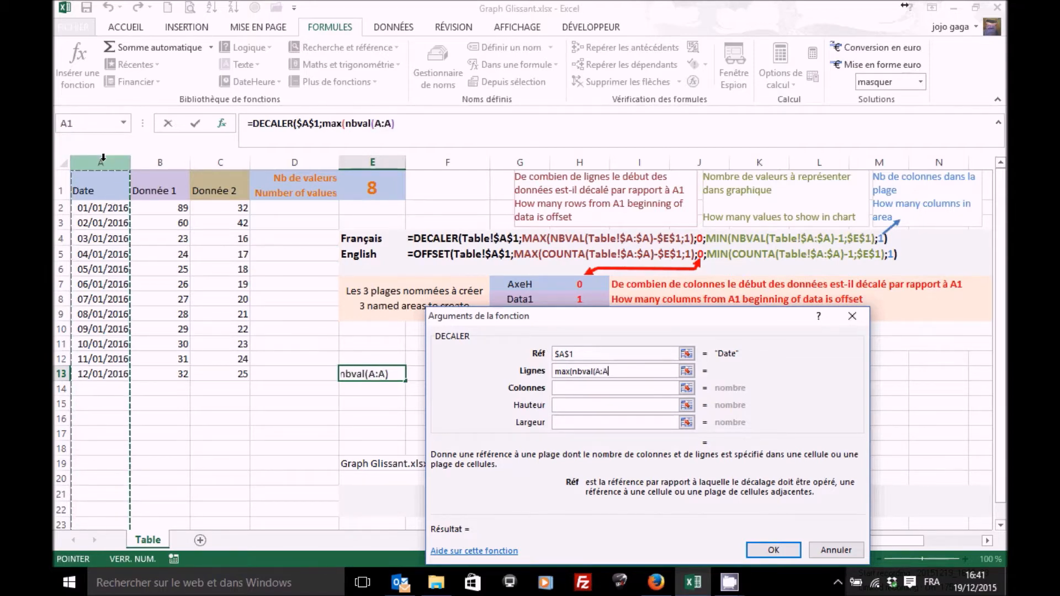
pyautogui.press('F4')
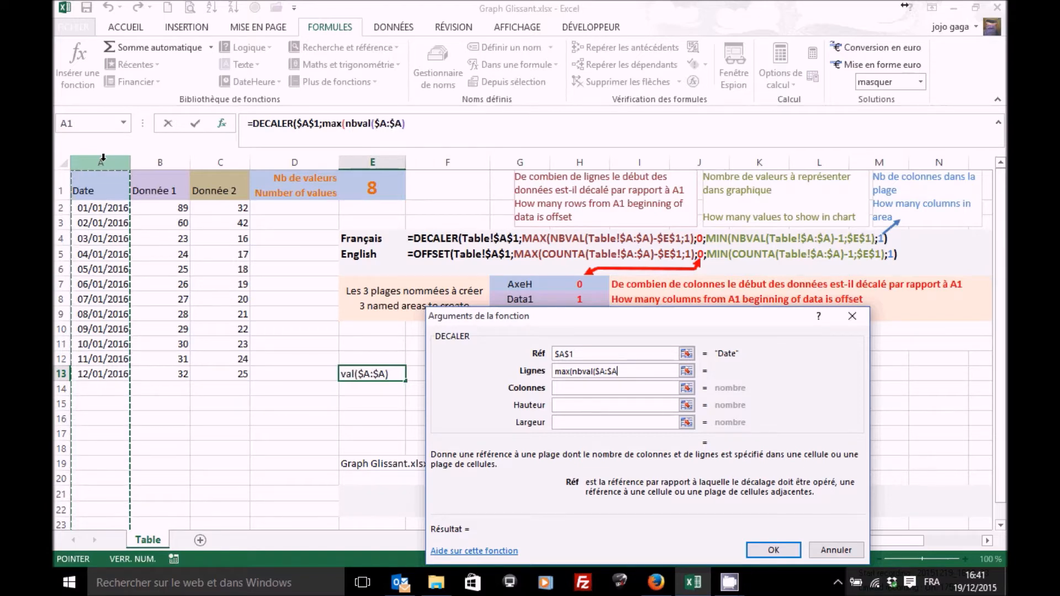
pyautogui.write(')-')
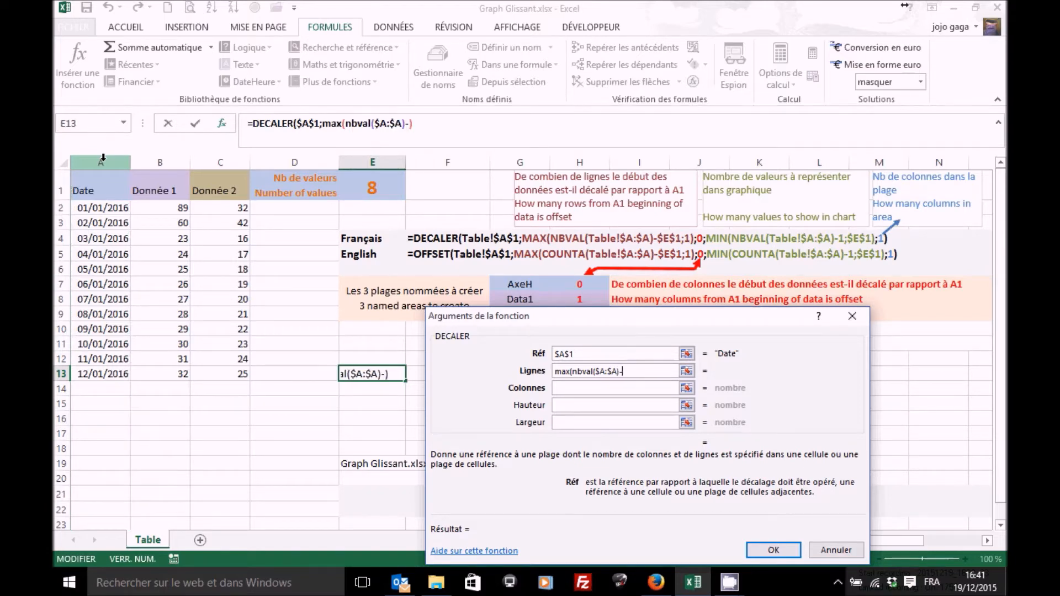
pyautogui.click(360, 190)
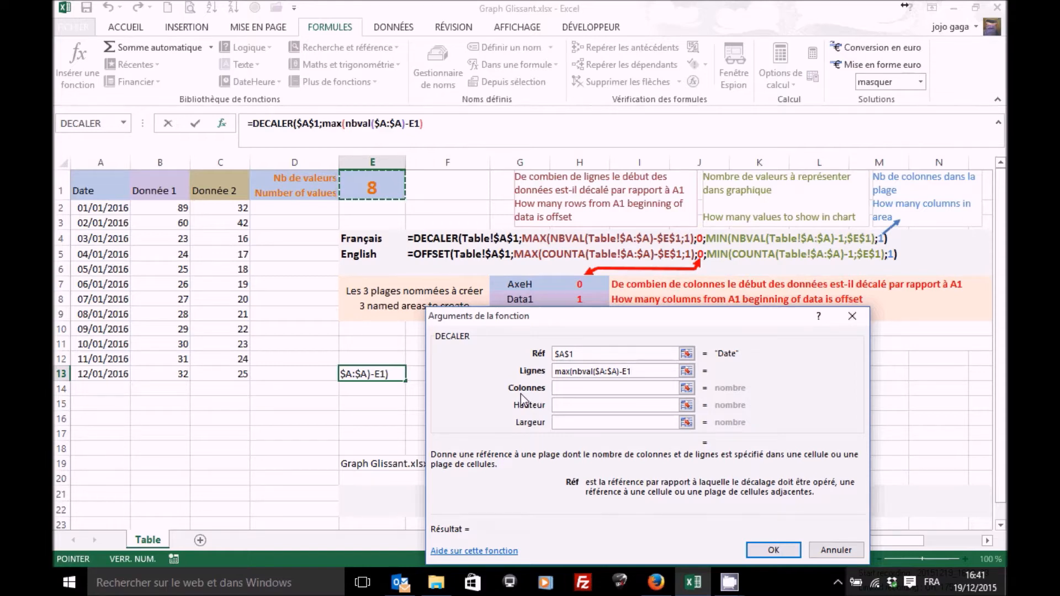
pyautogui.press('F4')
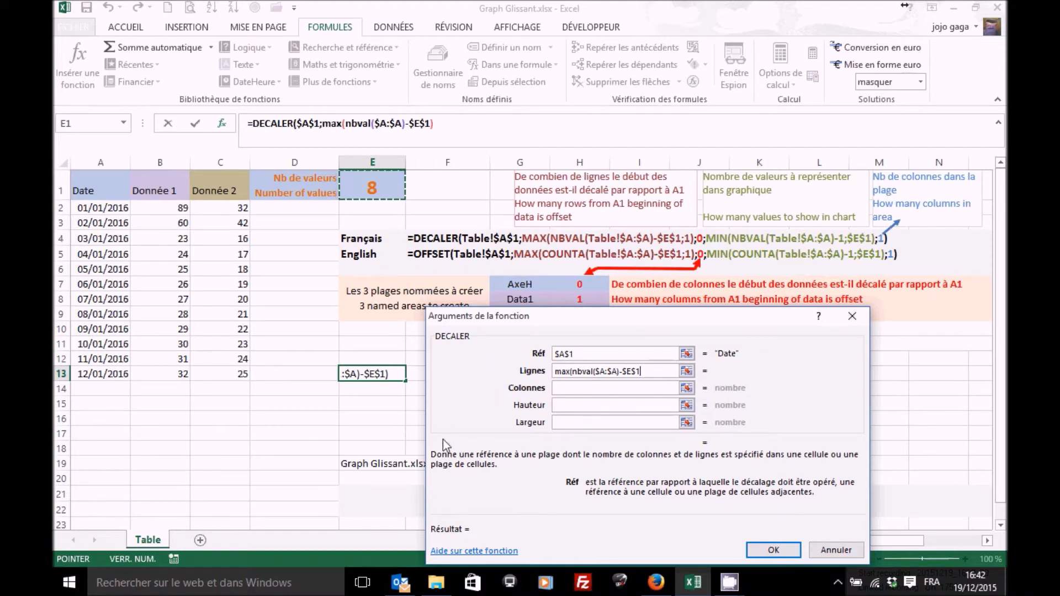
pyautogui.write(';')
pyautogui.write('1')
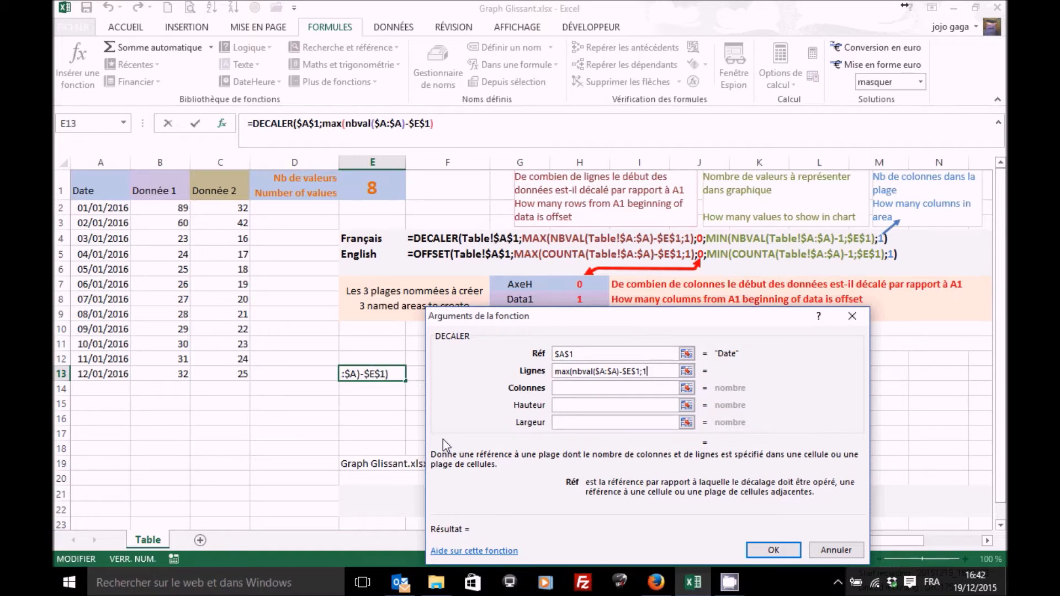
pyautogui.write(')')
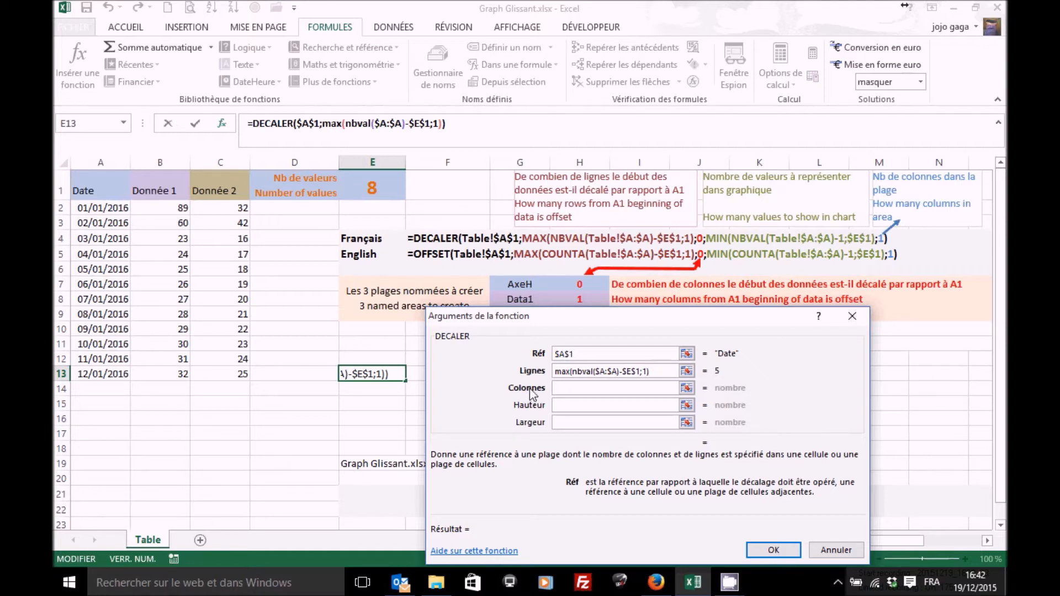
# Set the Colonnes argument of DECALER to 0, and keep the table of the three named ranges in view
pyautogui.click(560, 389)
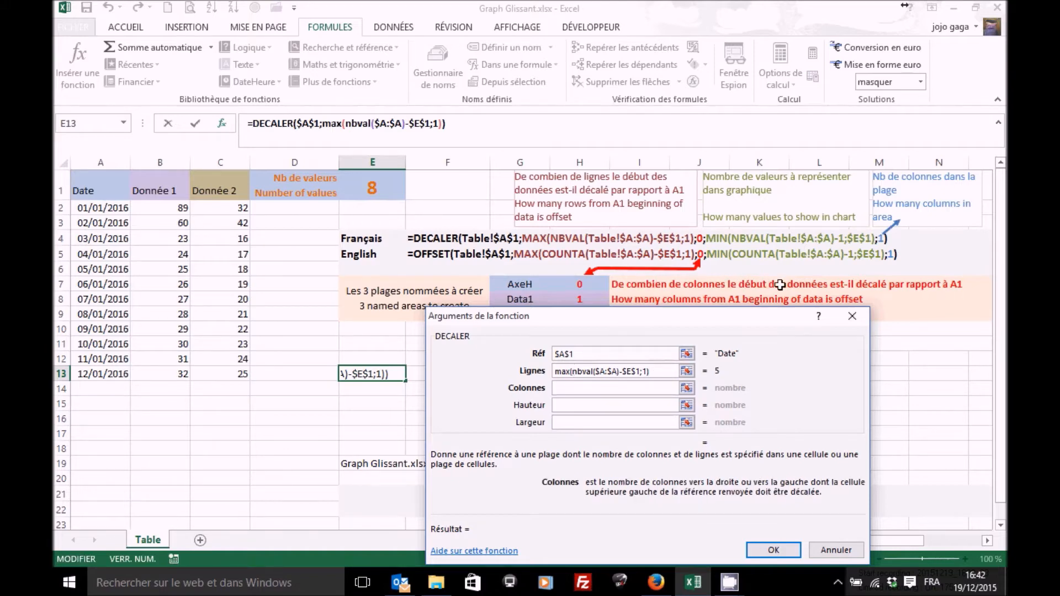
pyautogui.click(631, 422)
pyautogui.write('0')
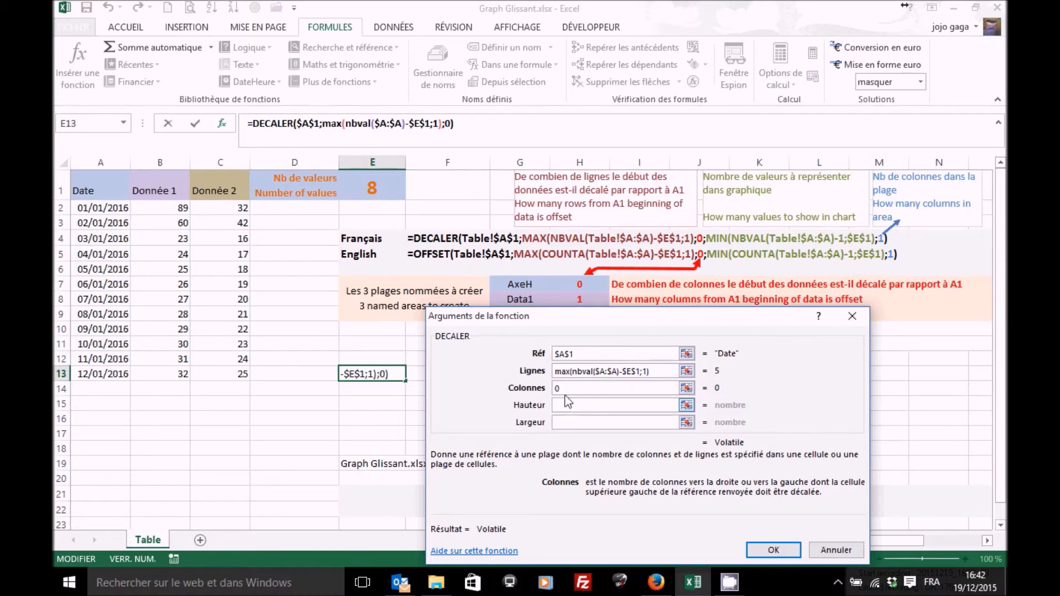
pyautogui.moveTo(535, 321); pyautogui.dragTo(529, 341)
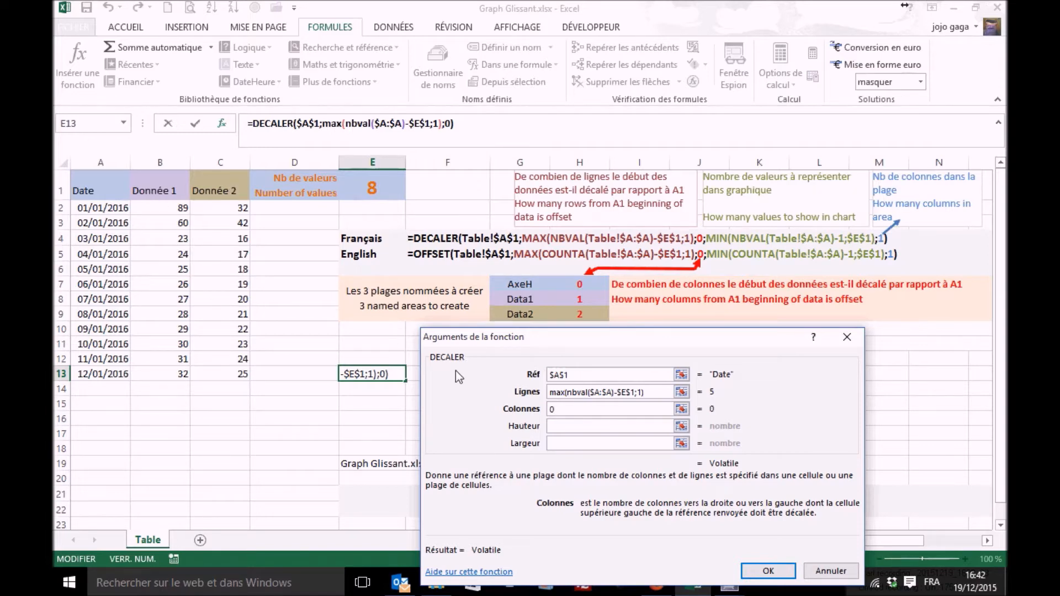
# Enter min(nbval($A:$A)-1;$E$1 in the Hauteur argument, with absolute references to column A and cell E1
pyautogui.click(566, 428)
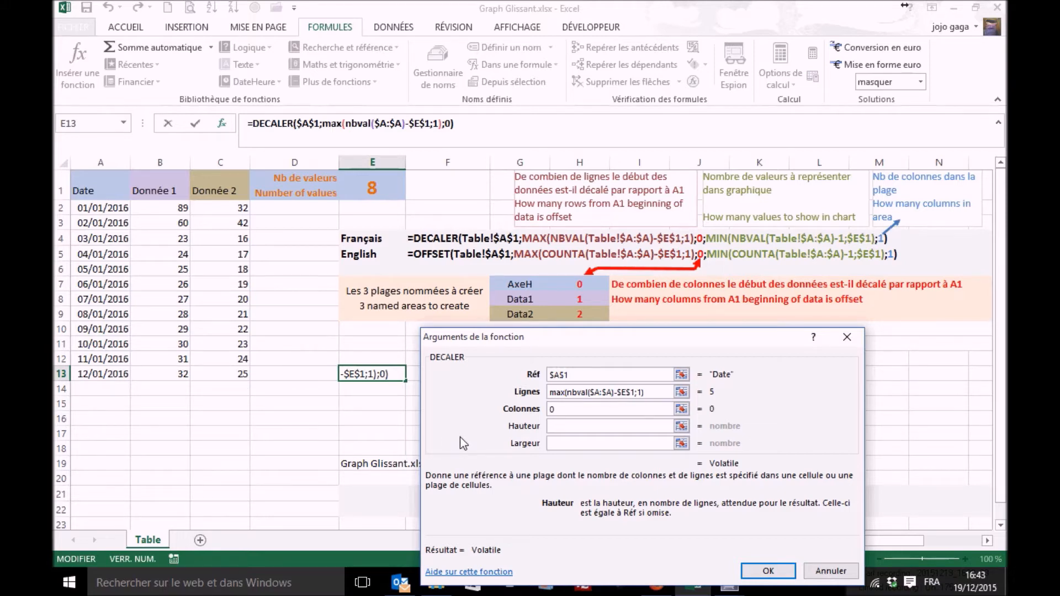
pyautogui.write('min')
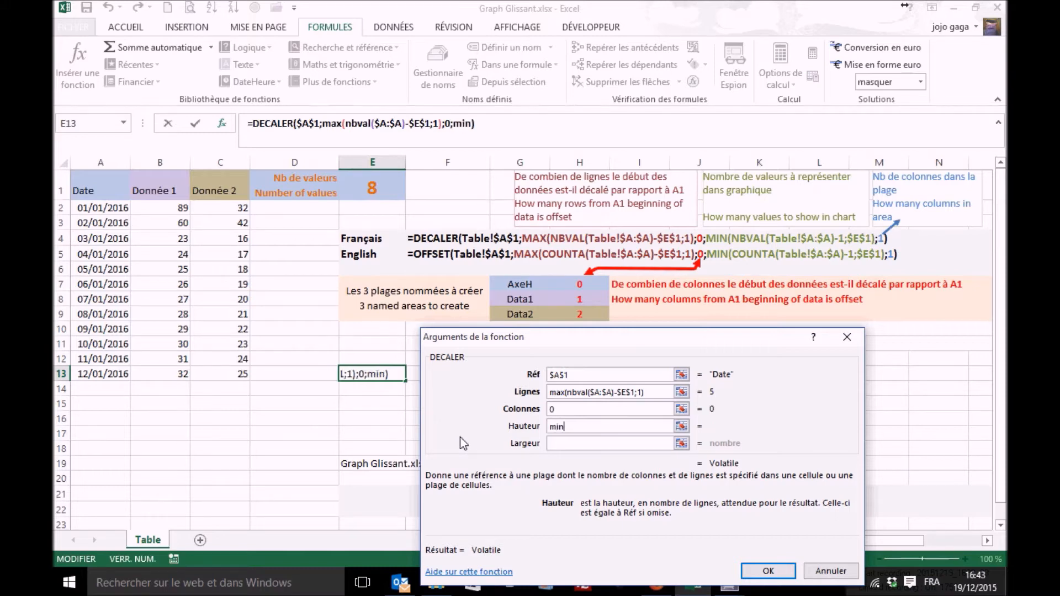
pyautogui.write('(')
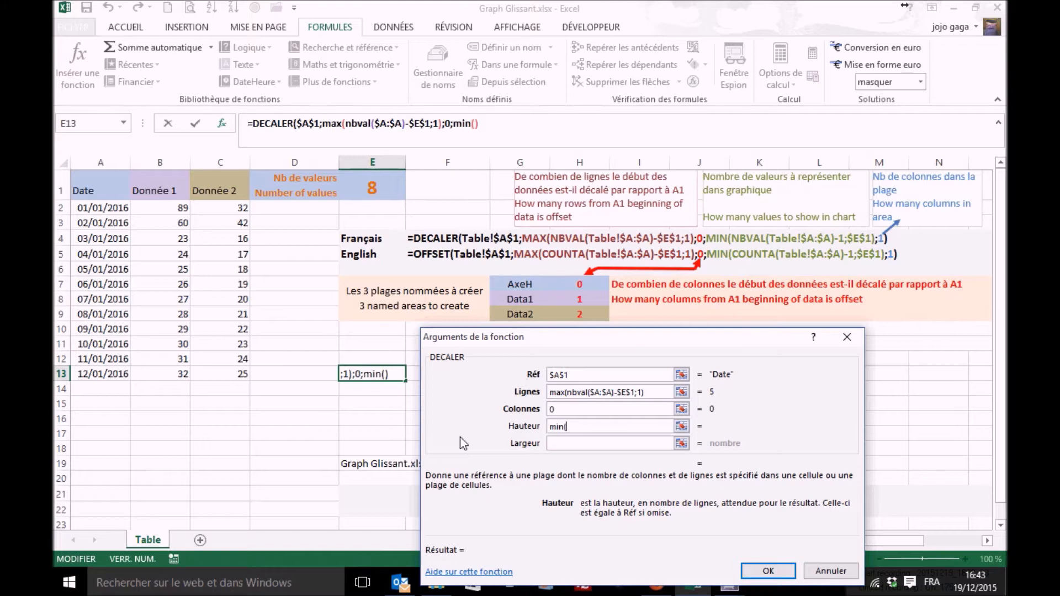
pyautogui.write('nbva')
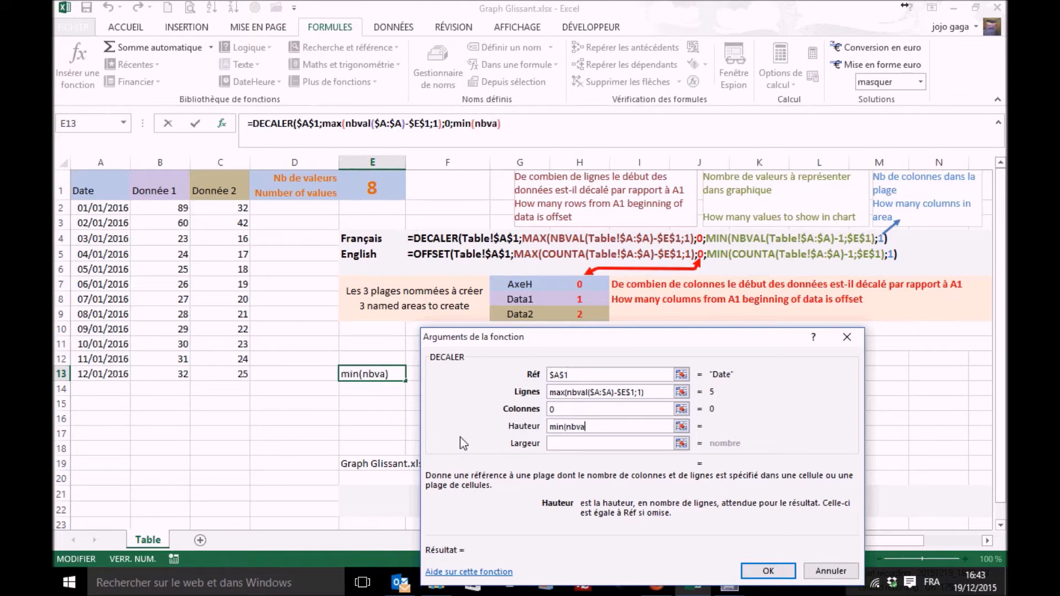
pyautogui.write('l(')
pyautogui.click(115, 157)
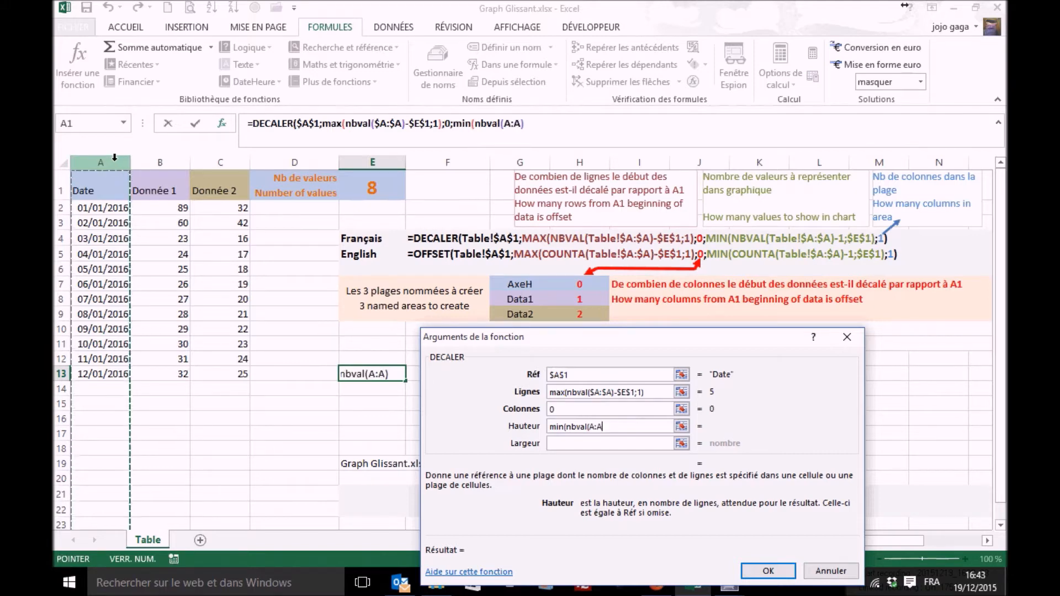
pyautogui.press('F4')
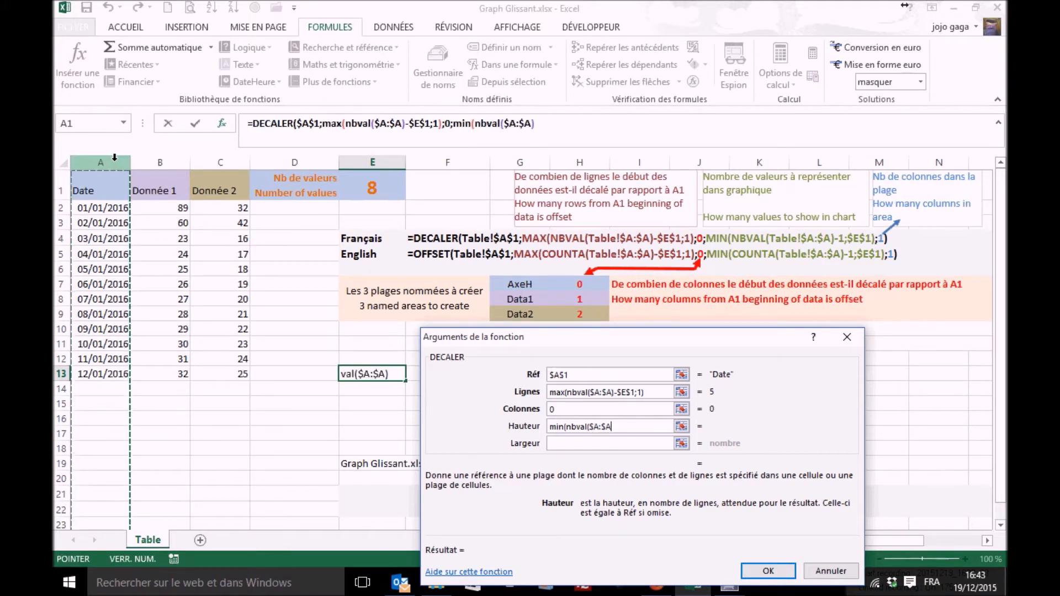
pyautogui.write(')')
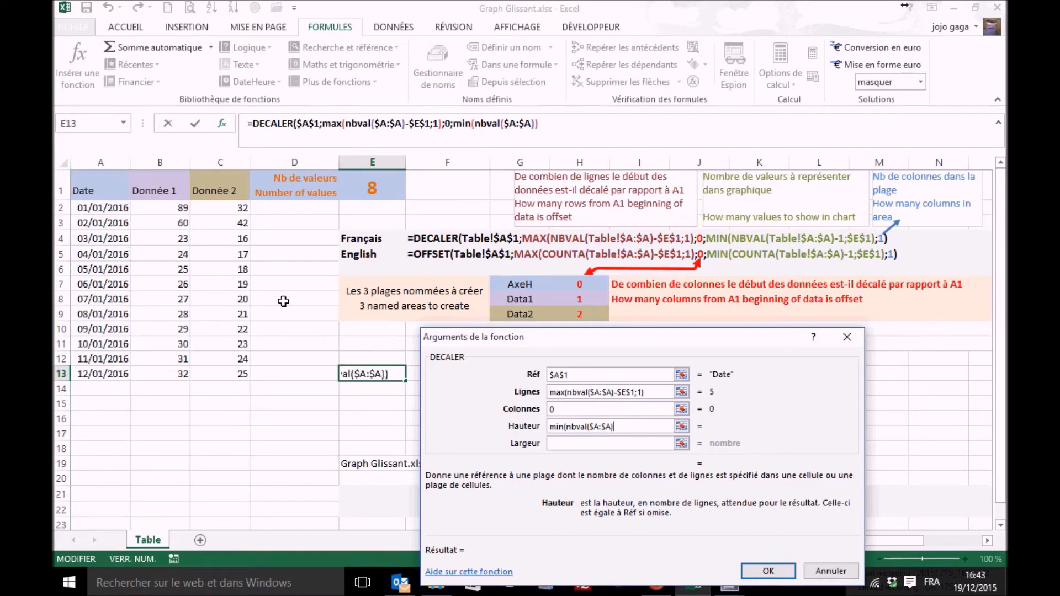
pyautogui.write('-1')
pyautogui.write(';')
pyautogui.click(365, 185)
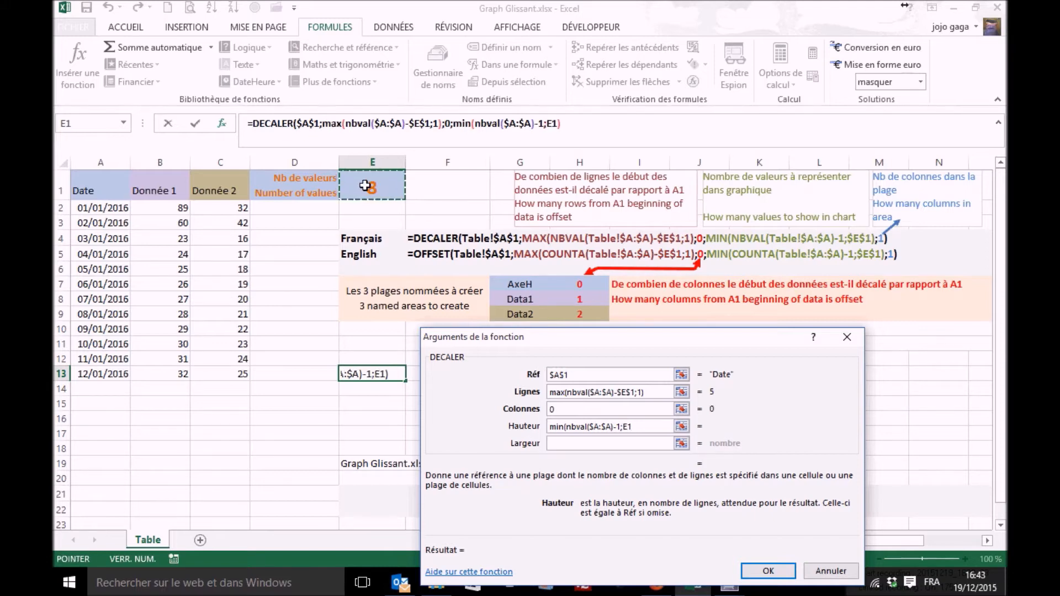
pyautogui.press('F4')
# Set the Largeur argument to 1, add the missing closing parenthesis to the Hauteur argument, and validate the function
pyautogui.click(557, 443)
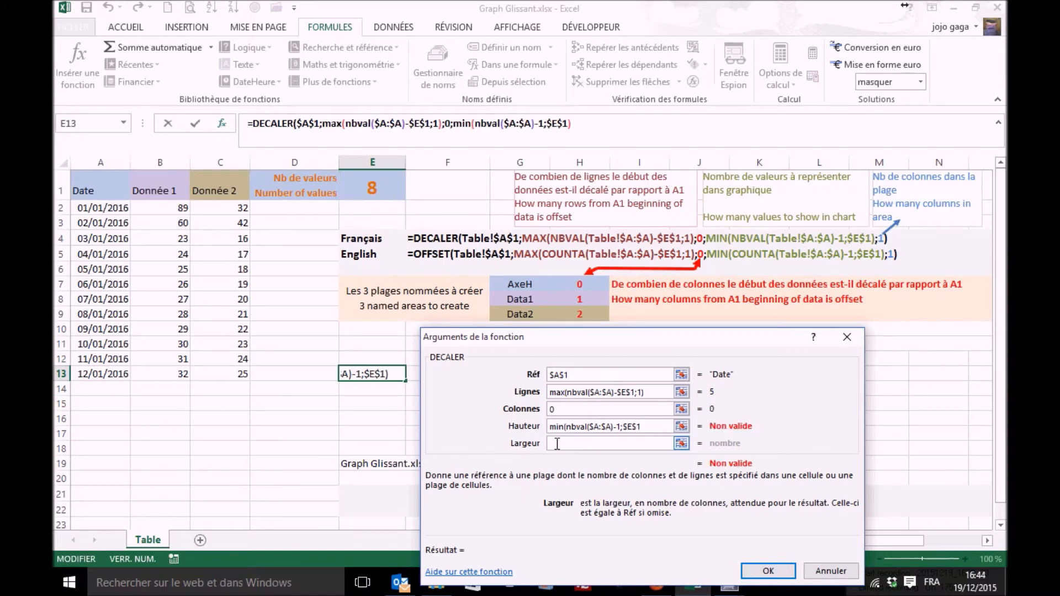
pyautogui.write('1')
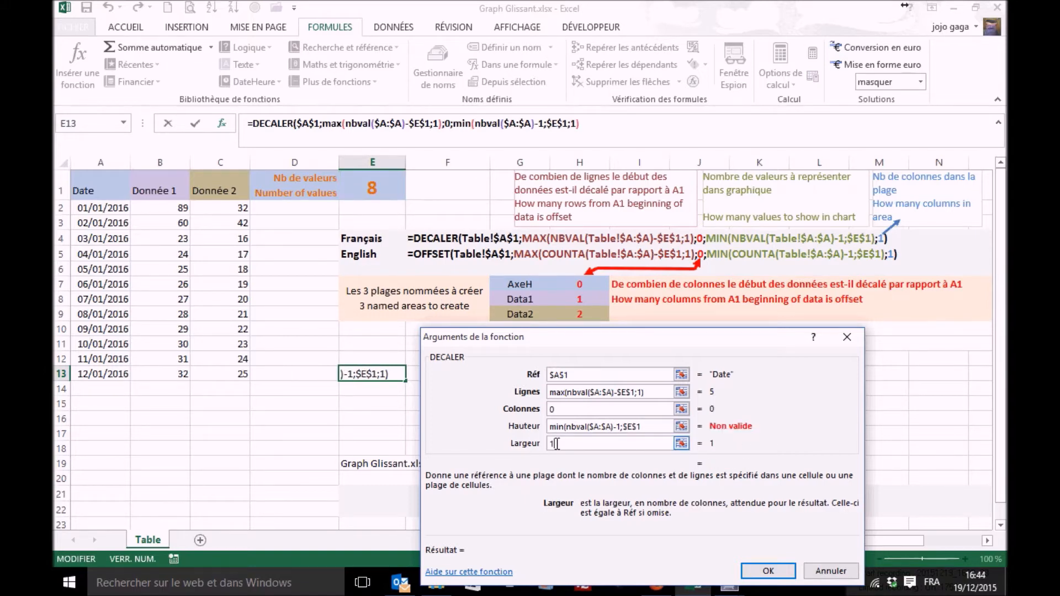
pyautogui.click(635, 425)
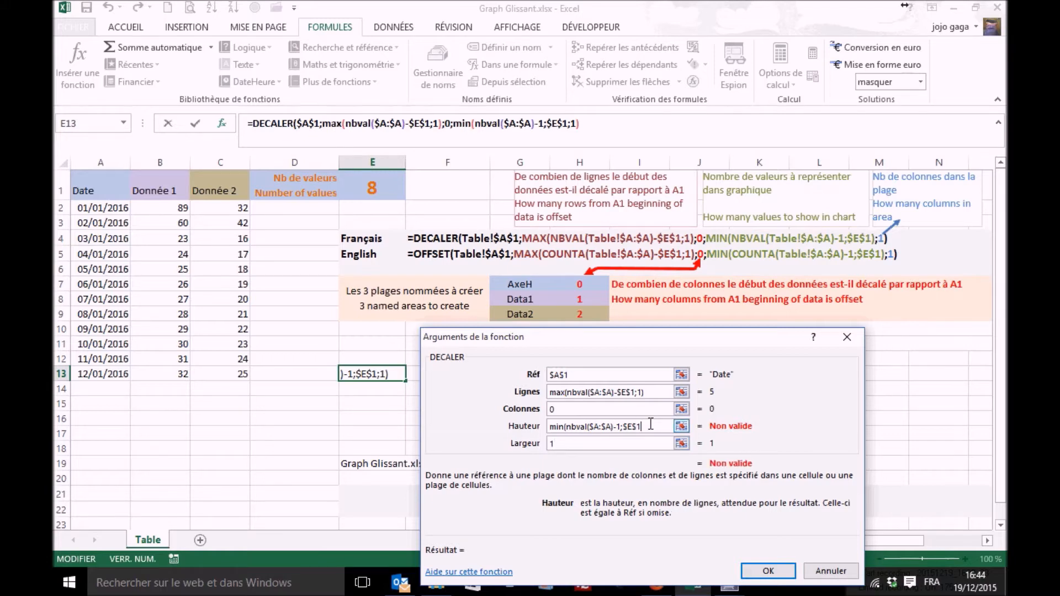
pyautogui.write(')')
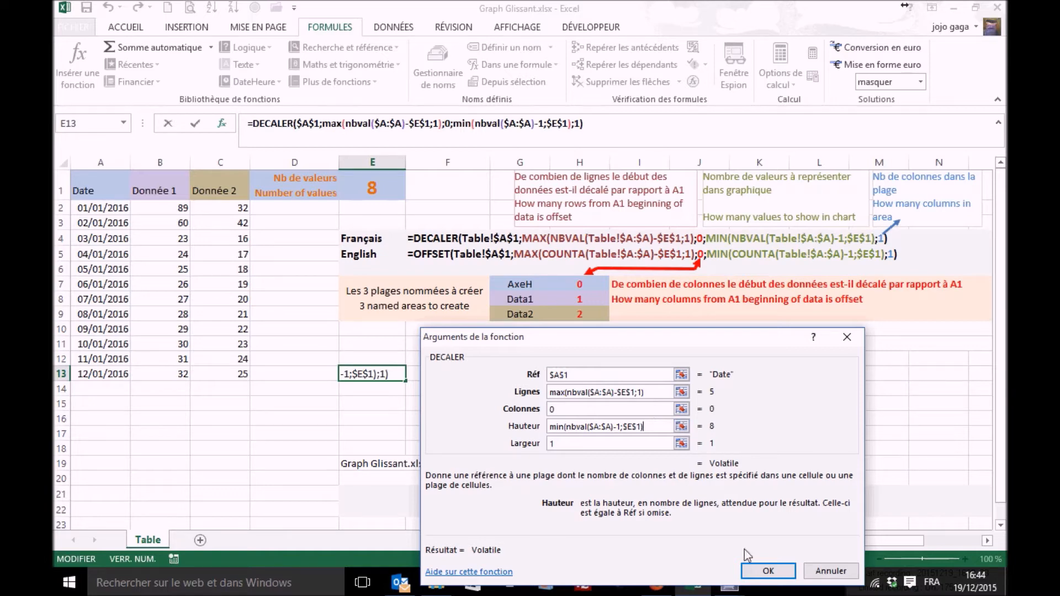
pyautogui.click(768, 569)
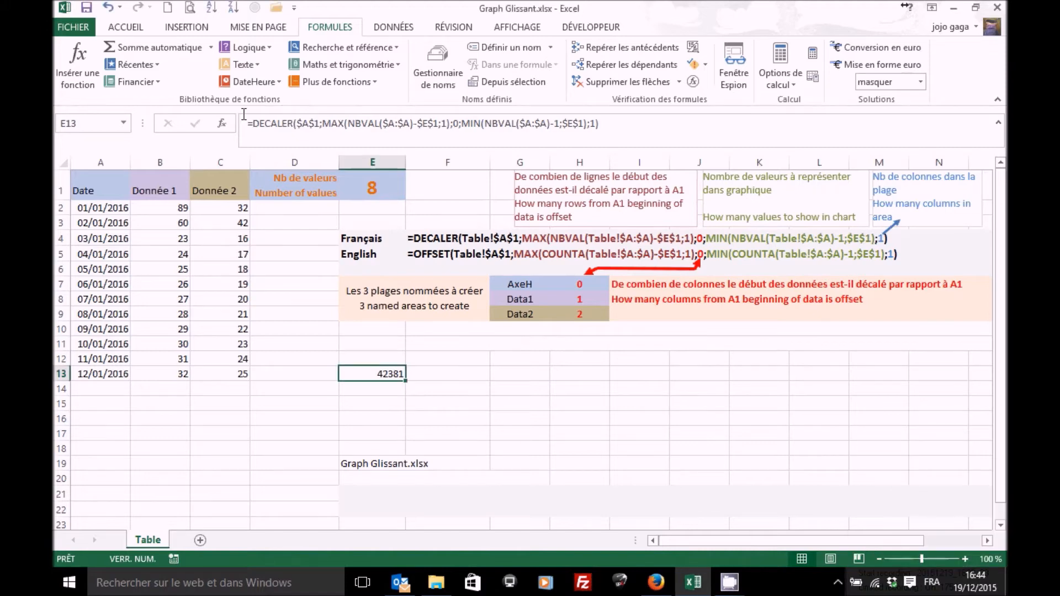
# Copy the full DECALER formula text from cell E13 and leave cell editing
pyautogui.click(607, 124)
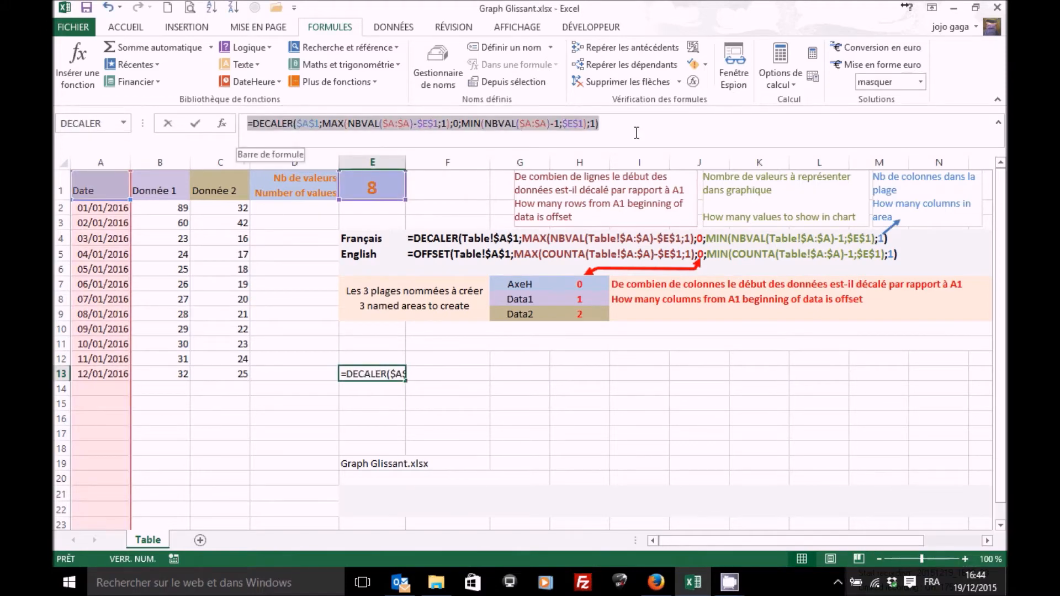
pyautogui.hotkey('ctrl', 'c')
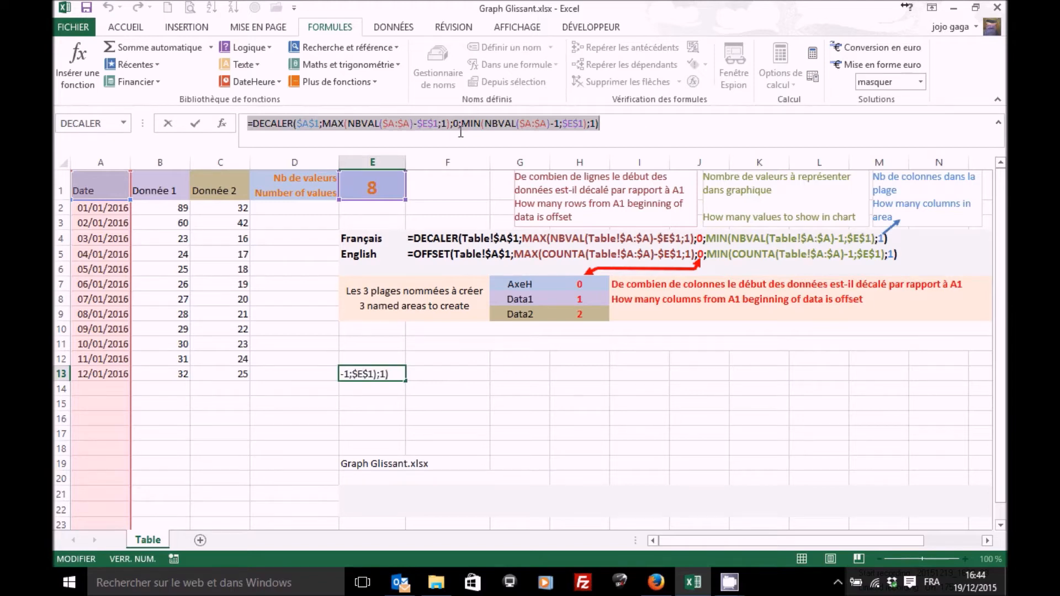
pyautogui.click(169, 124)
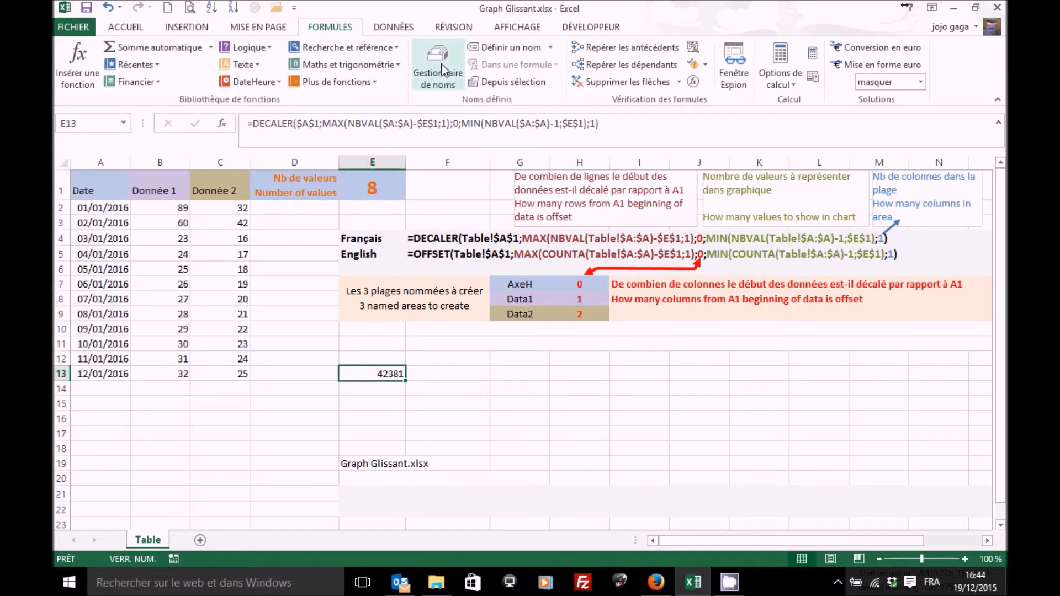
# Create a workbook-level name AxeH in the name manager, with the copied DECALER formula as its reference
pyautogui.click(277, 29)
pyautogui.click(334, 28)
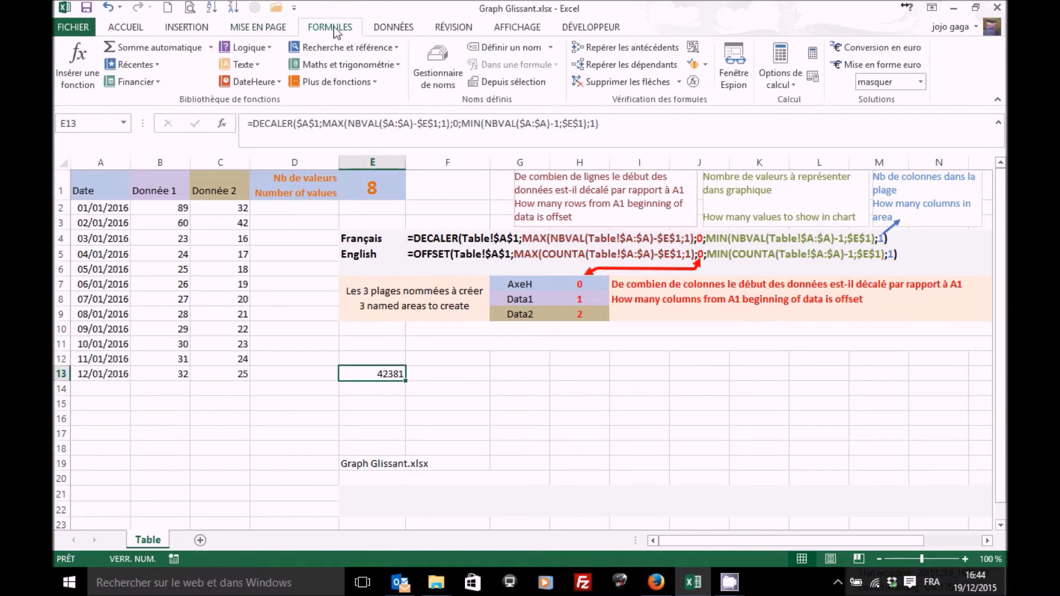
pyautogui.click(436, 65)
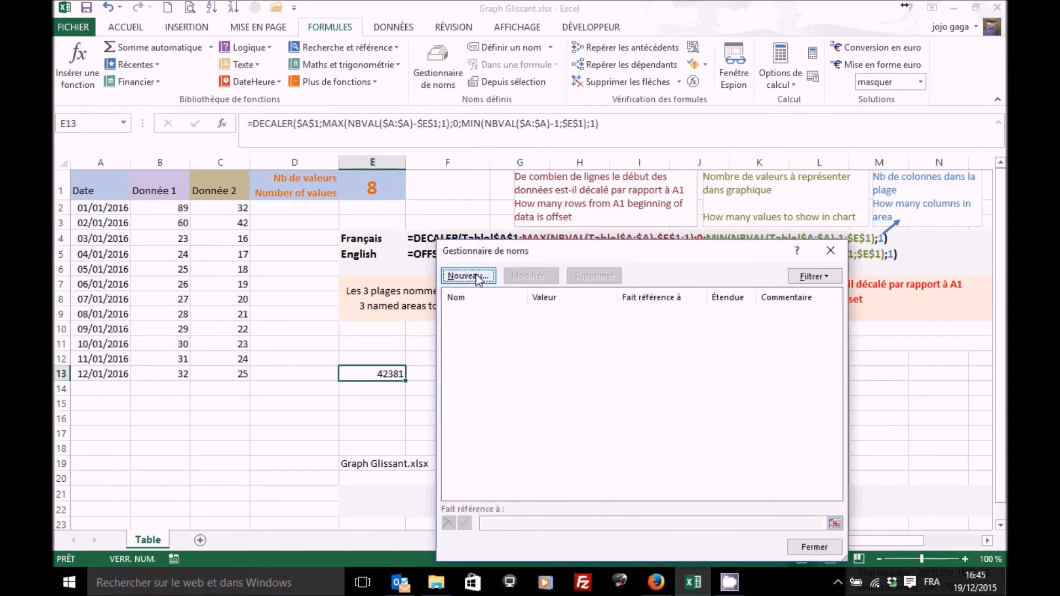
pyautogui.moveTo(468, 250); pyautogui.dragTo(585, 224)
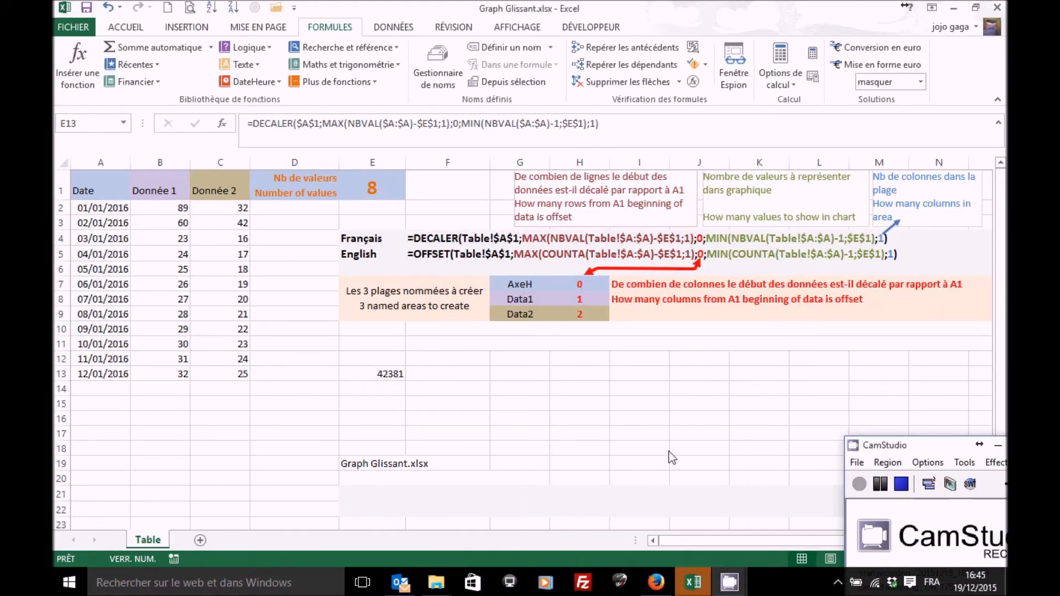
pyautogui.click(703, 585)
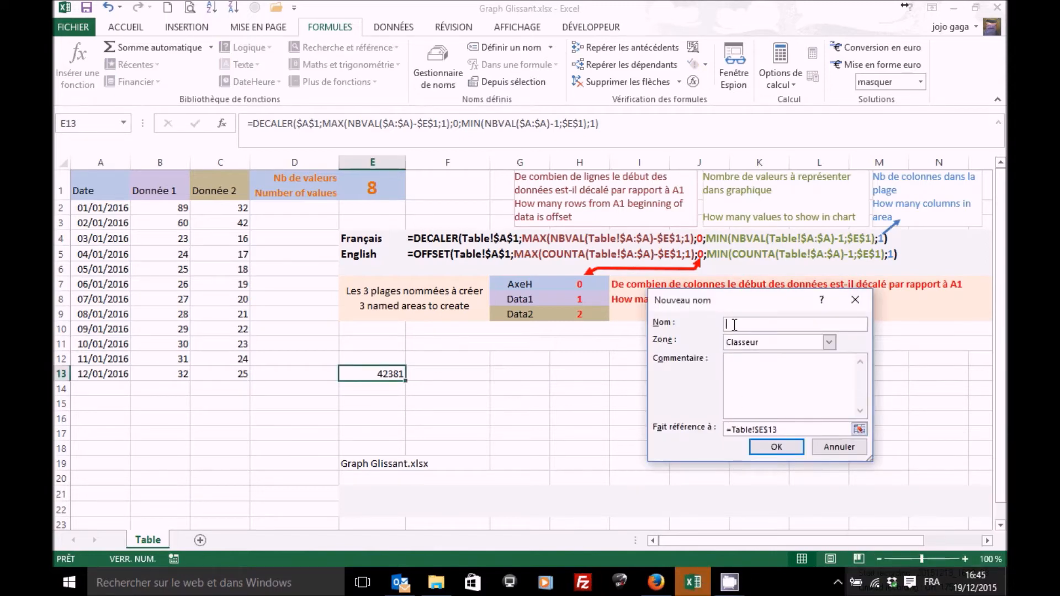
pyautogui.write('AxeH')
pyautogui.moveTo(800, 426); pyautogui.dragTo(722, 431)
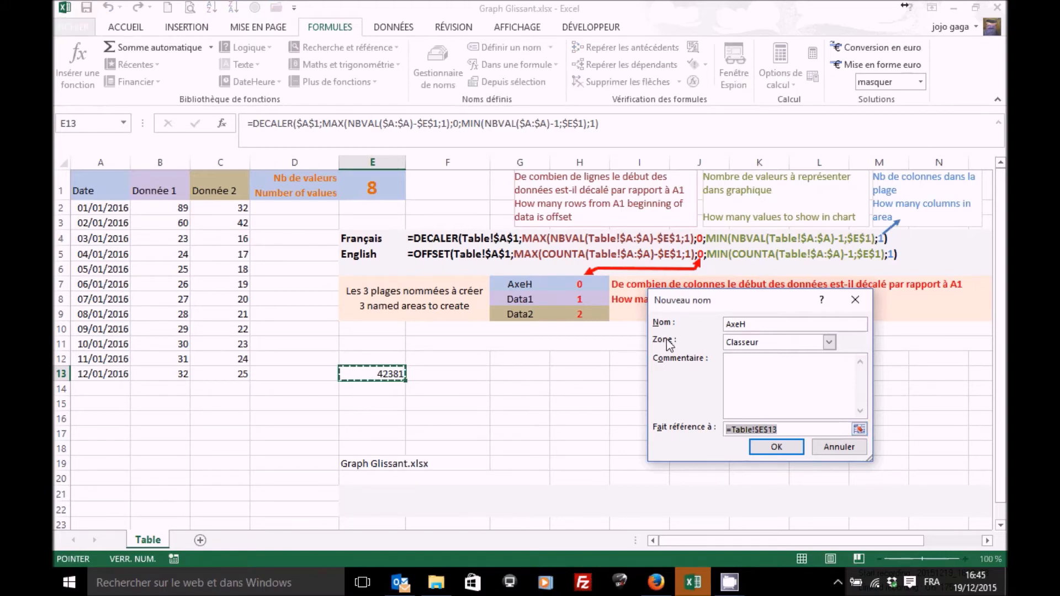
pyautogui.hotkey('ctrl', 'v')
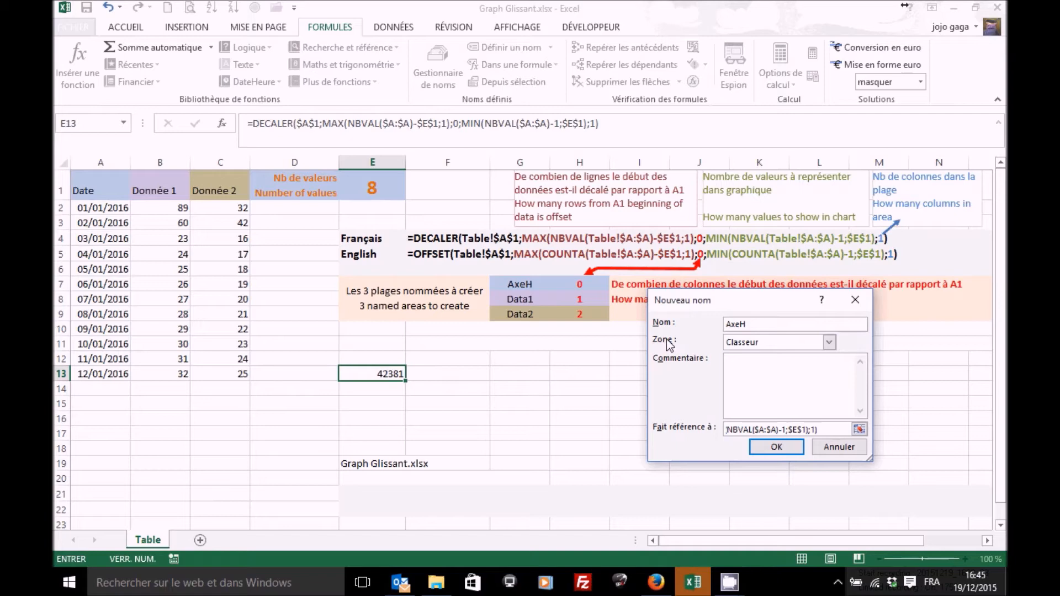
pyautogui.click(767, 447)
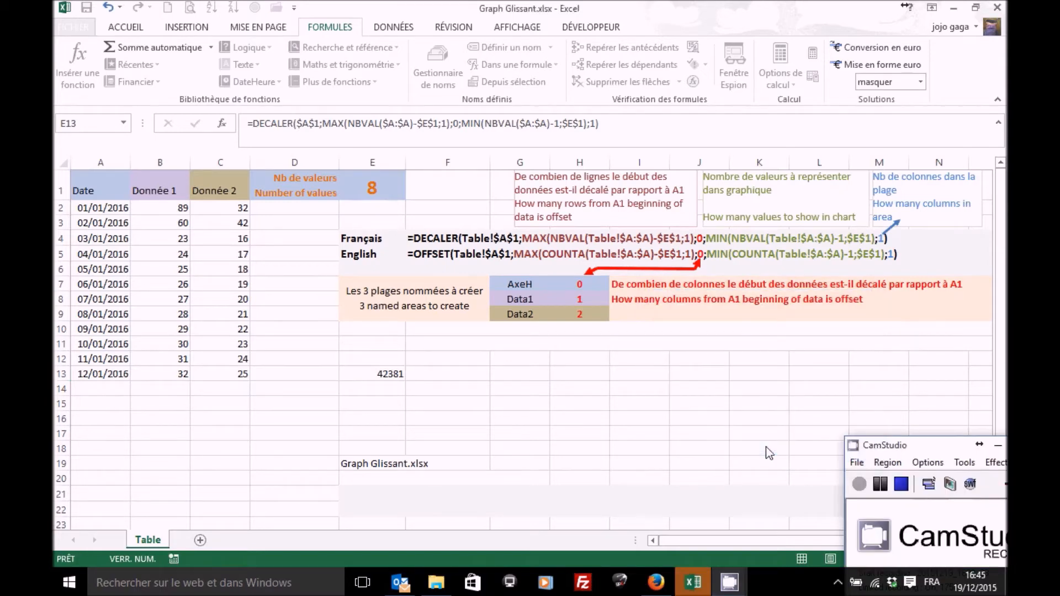
# Create a second workbook-level name, Data1, with the copied DECALER formula replacing its default reference
pyautogui.hotkey('ctrl', 'F3')
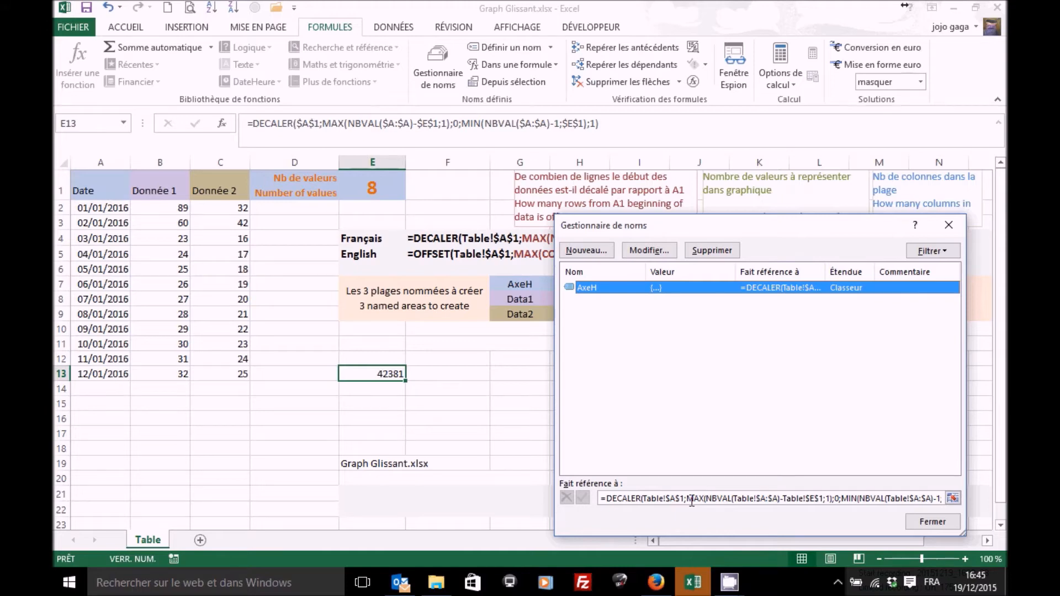
pyautogui.click(597, 247)
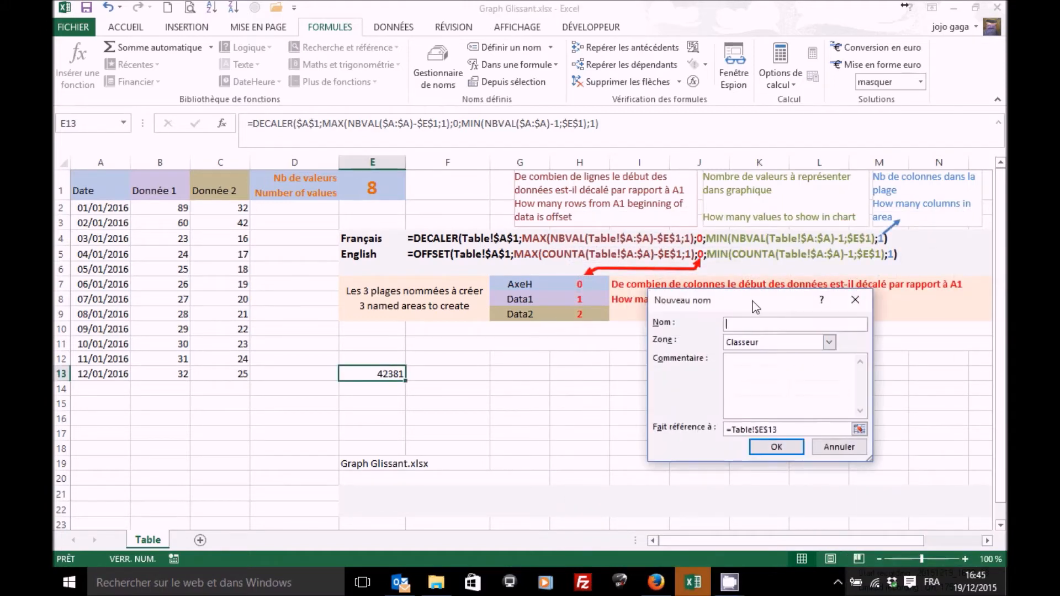
pyautogui.write('Data')
pyautogui.moveTo(795, 430); pyautogui.dragTo(712, 427)
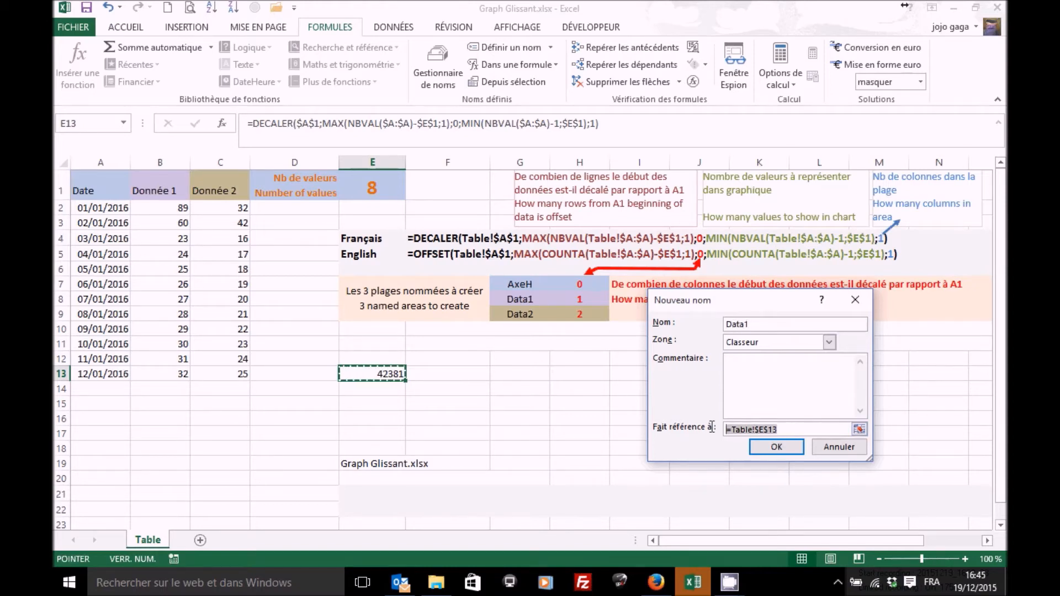
pyautogui.hotkey('ctrl', 'v')
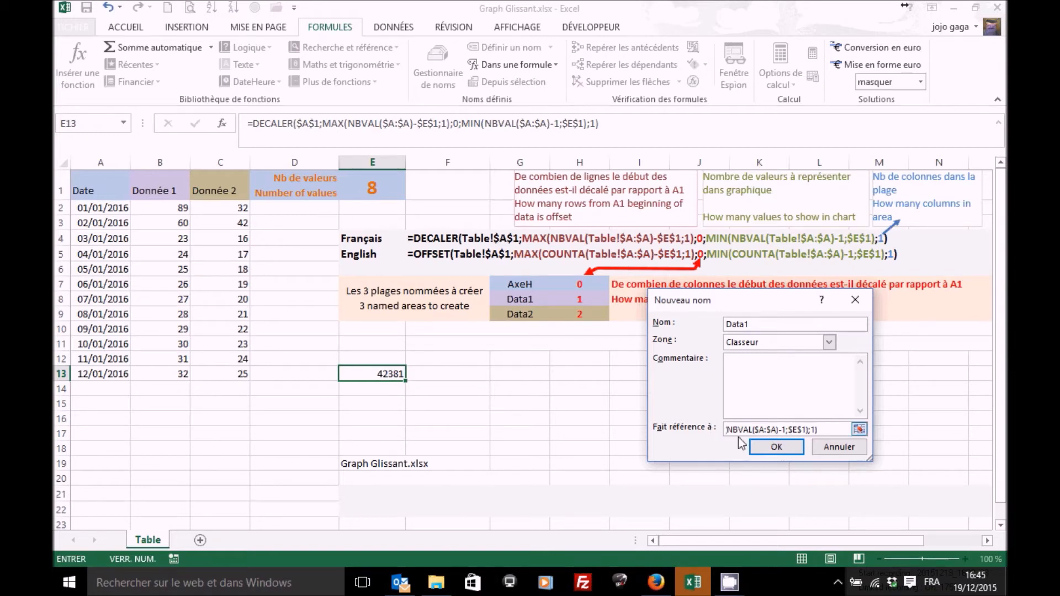
pyautogui.click(776, 447)
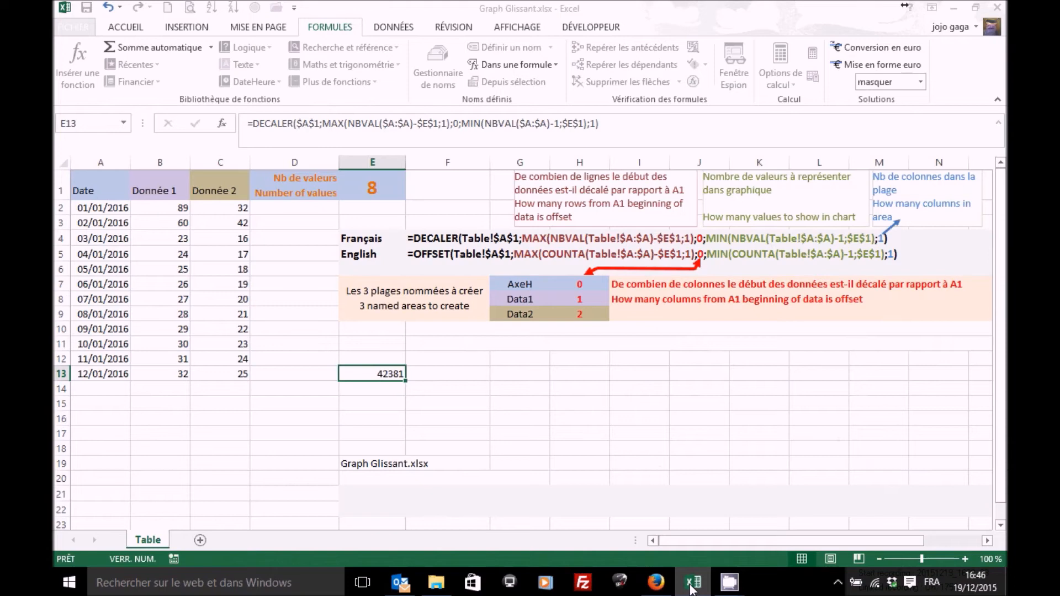
# Set the column-offset argument of the DECALER formula behind the name Data1 to 1 in the name manager and validate it
pyautogui.hotkey('ctrl', 'F3')
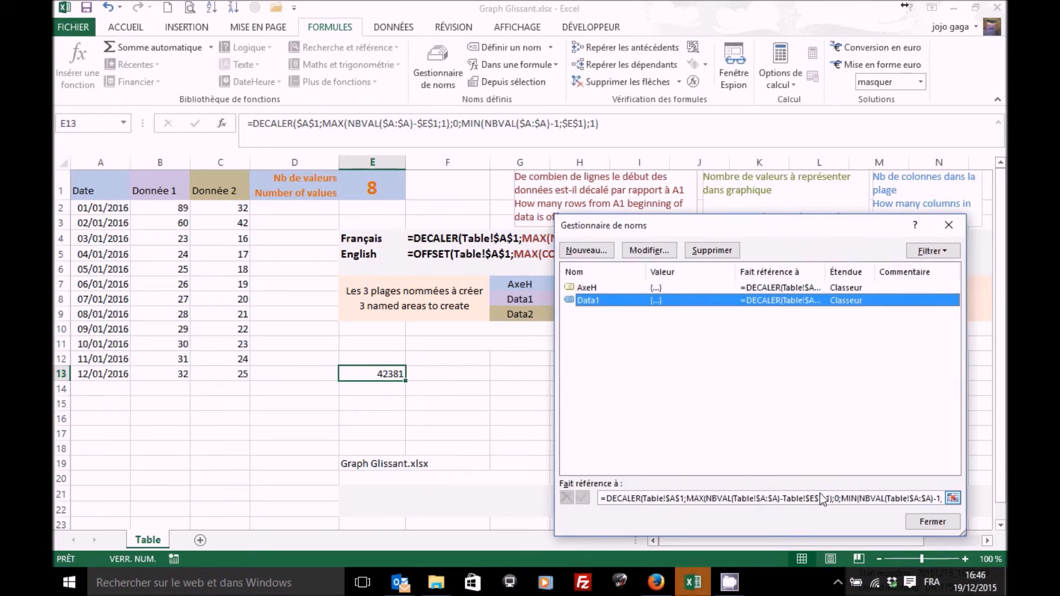
pyautogui.moveTo(698, 228); pyautogui.dragTo(738, 200)
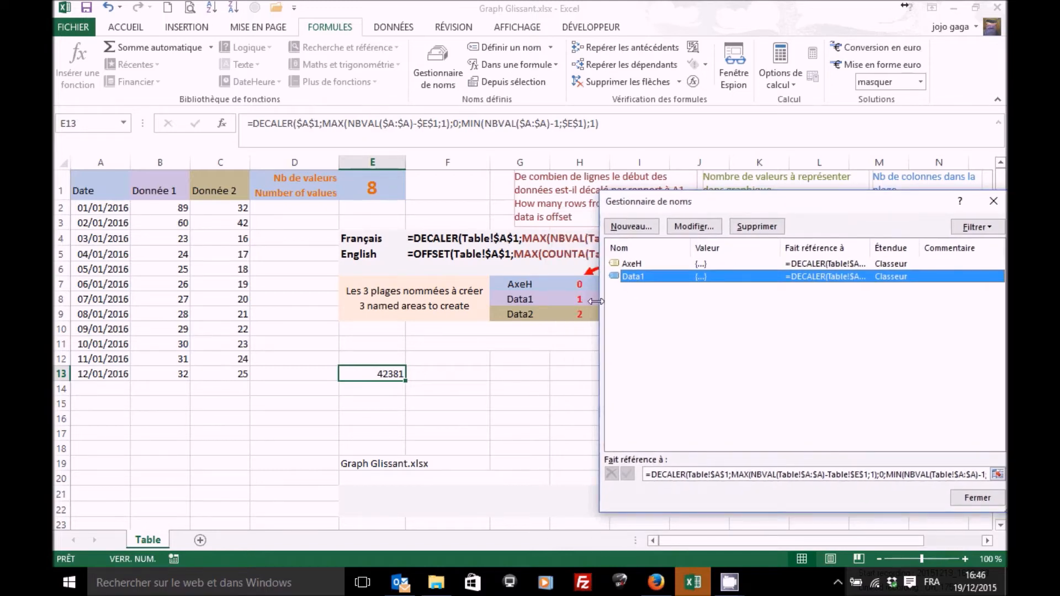
pyautogui.moveTo(666, 204)
pyautogui.mouseDown()
pyautogui.moveTo(398, 453)
pyautogui.moveTo(432, 311)
pyautogui.moveTo(426, 332)
pyautogui.mouseUp()
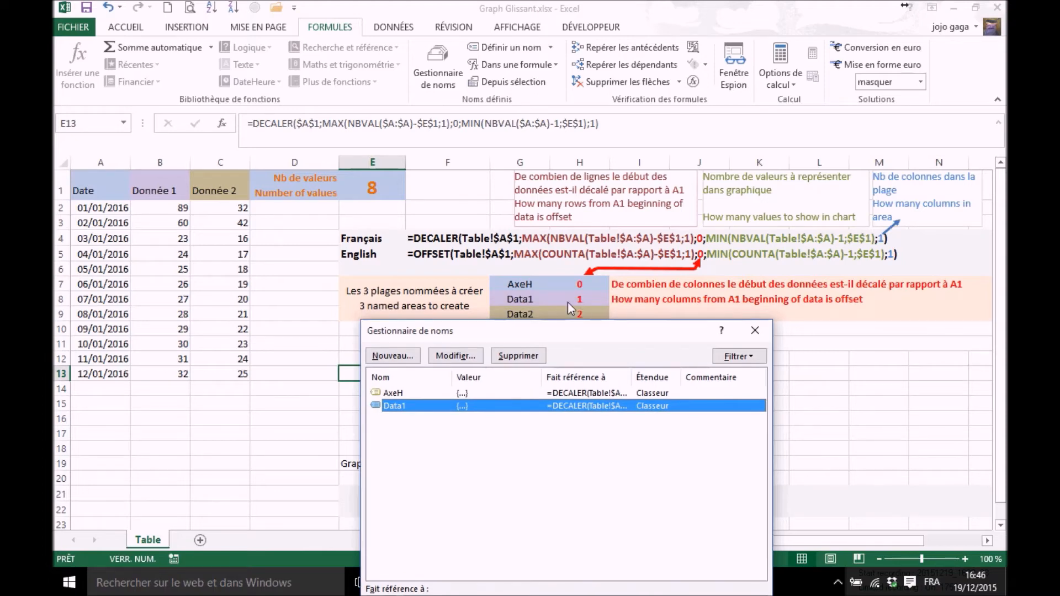
pyautogui.moveTo(569, 332); pyautogui.dragTo(347, 221)
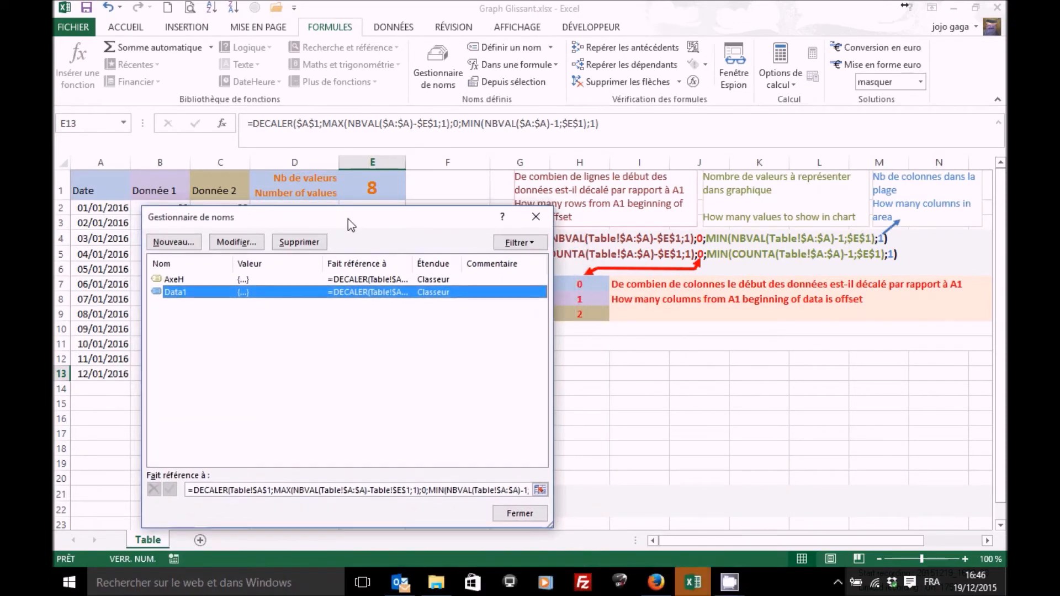
pyautogui.click(425, 489)
pyautogui.press('BackSpace')
pyautogui.press('BackSpace')
pyautogui.write('1')
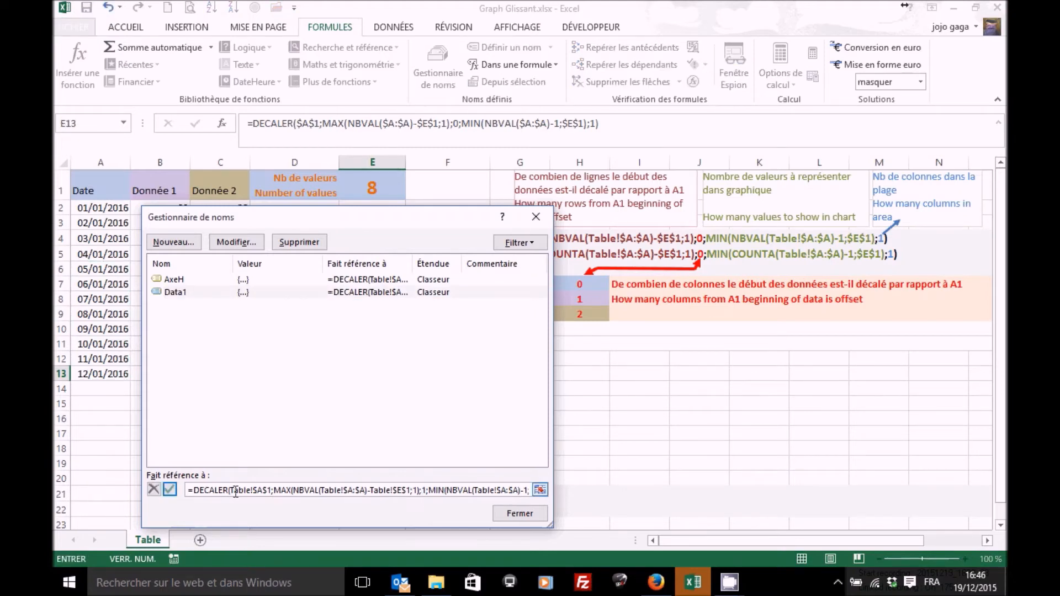
pyautogui.click(170, 489)
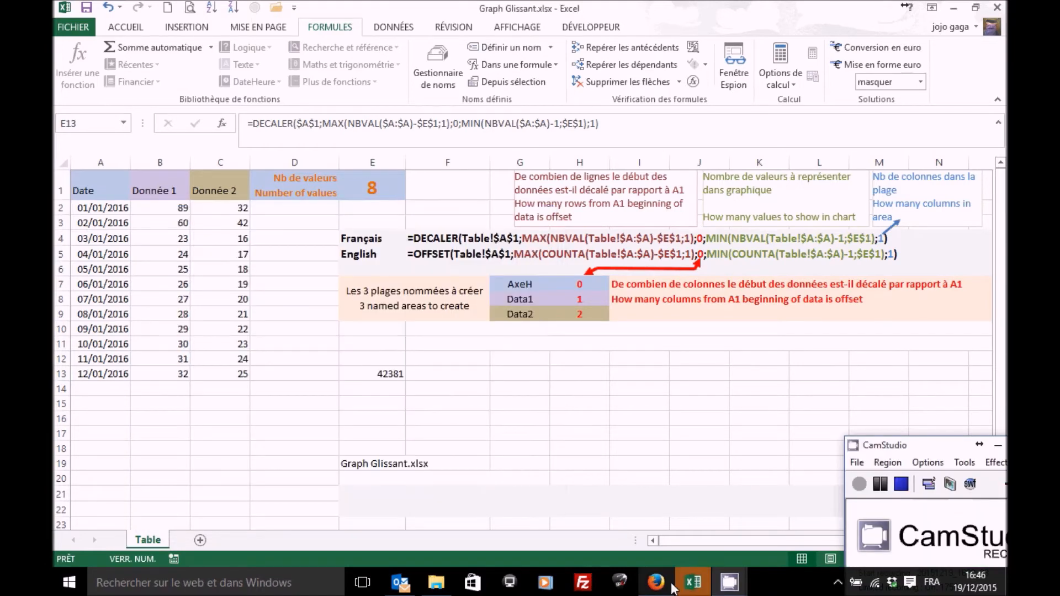
# Create a third workbook-level name, Data2, with the copied DECALER formula replacing its default reference
pyautogui.click(694, 587)
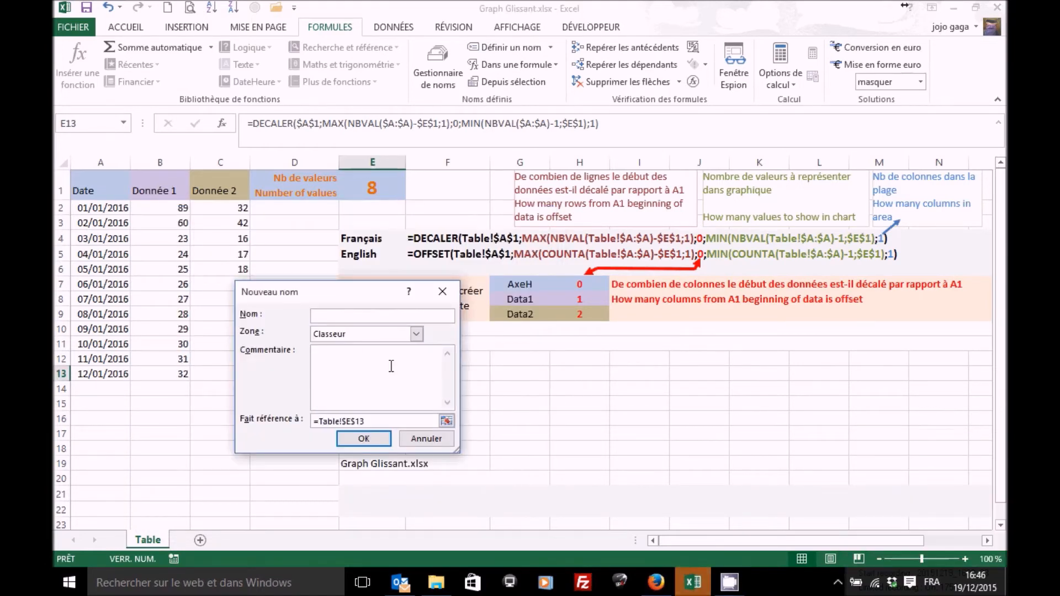
pyautogui.write('Data2')
pyautogui.moveTo(380, 422); pyautogui.dragTo(280, 414)
pyautogui.write('=DECALER($A$1;MAX(NBVAL($A:$A)-$E$1;1);0;MIN(NBVAL($A:$A)-1;$E$1);1)')
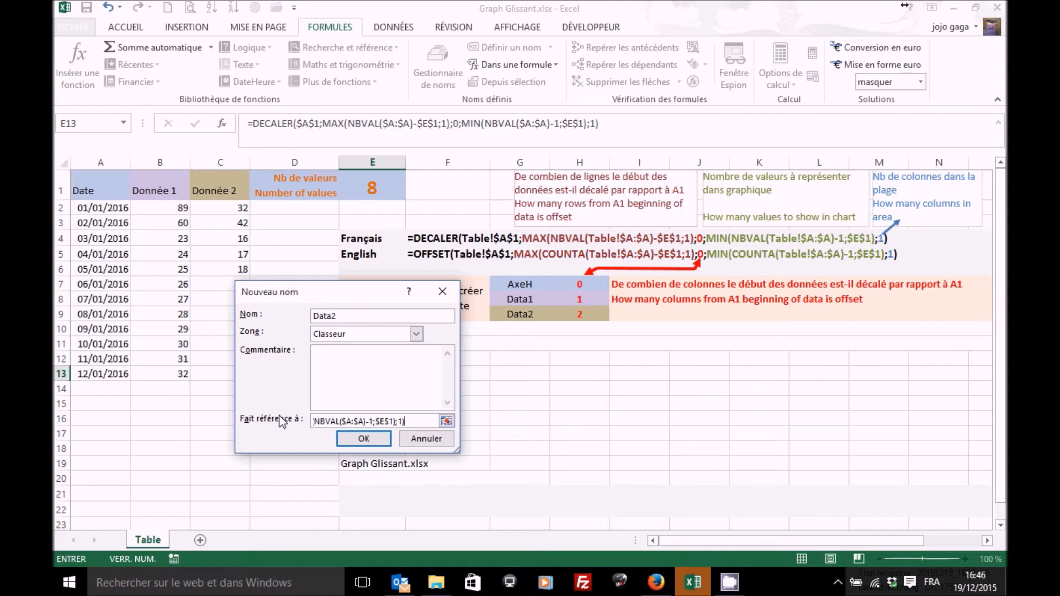
pyautogui.click(362, 439)
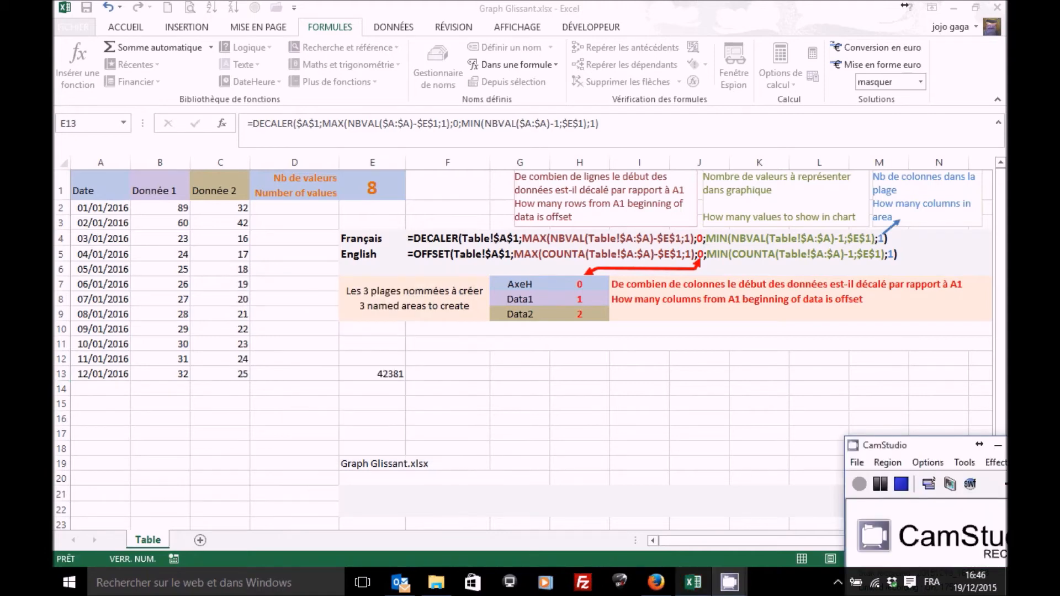
# Set the column-offset argument in Data2's DECALER reference to 2, and clear the test formula from cell E13
pyautogui.click(696, 591)
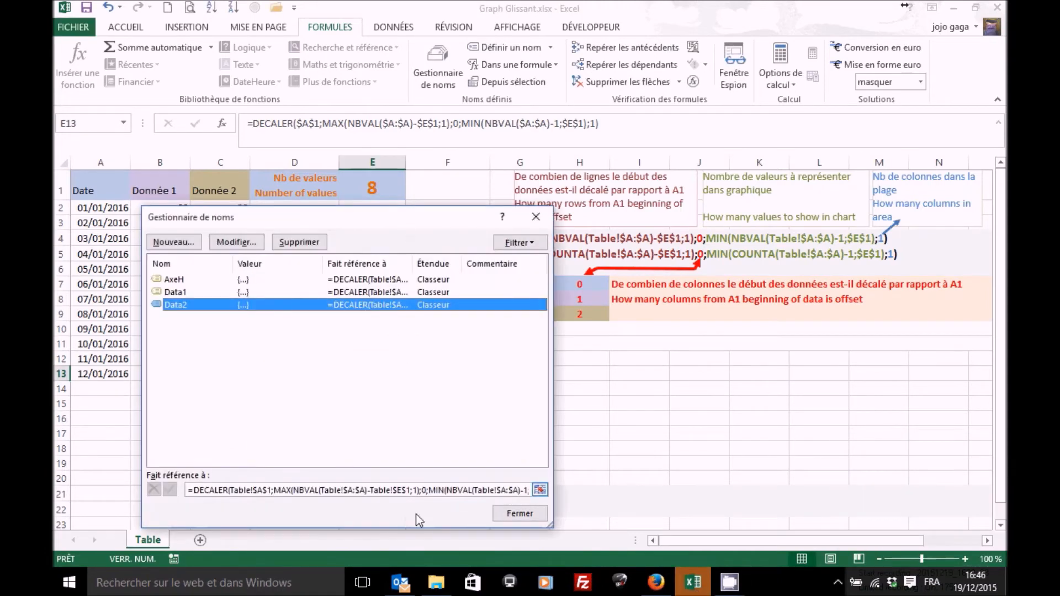
pyautogui.click(422, 491)
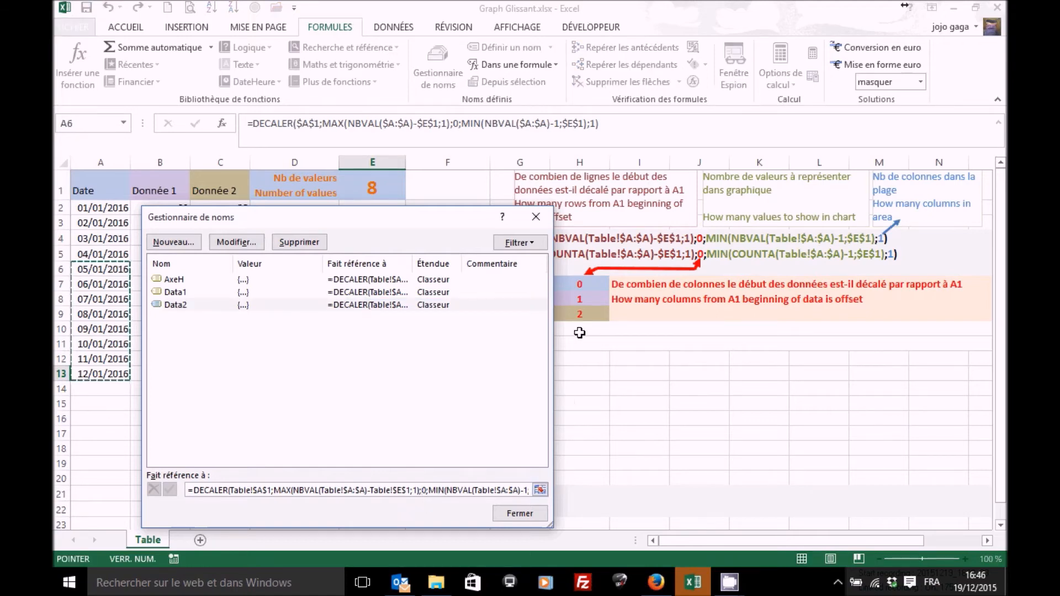
pyautogui.press('BackSpace')
pyautogui.write('2')
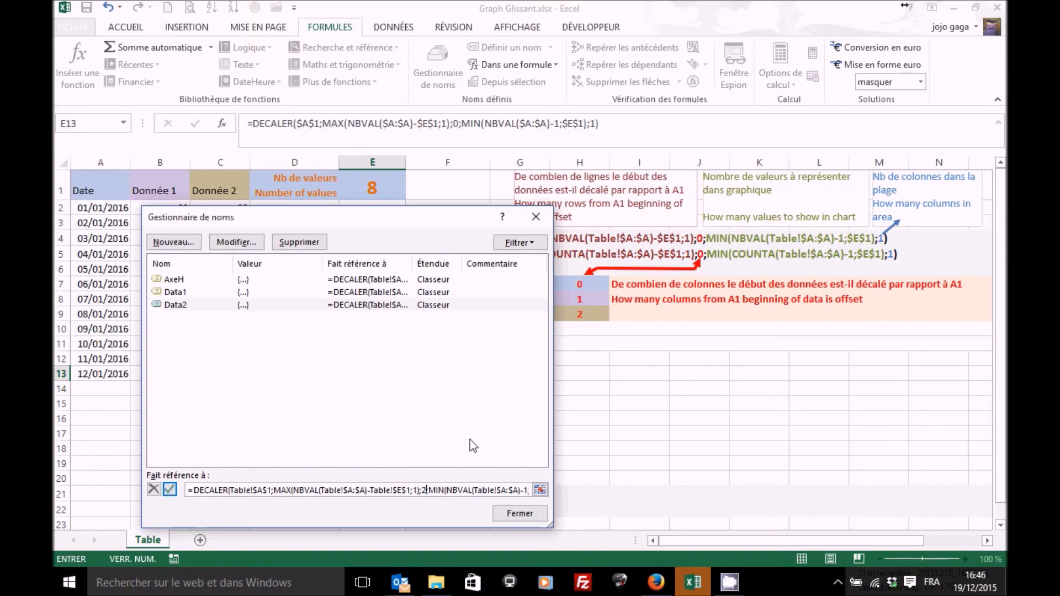
pyautogui.click(170, 490)
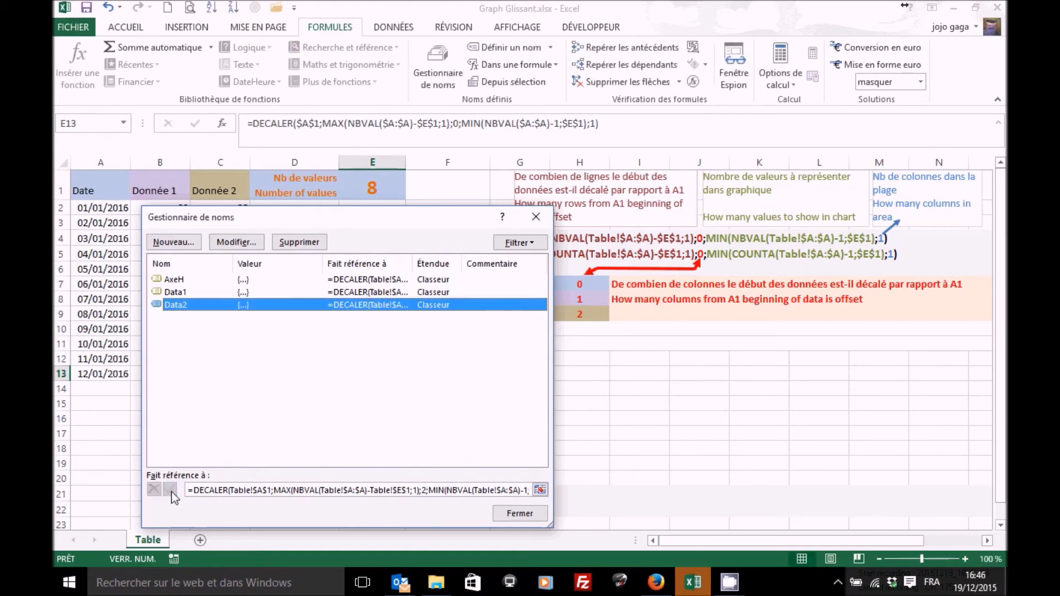
pyautogui.click(519, 514)
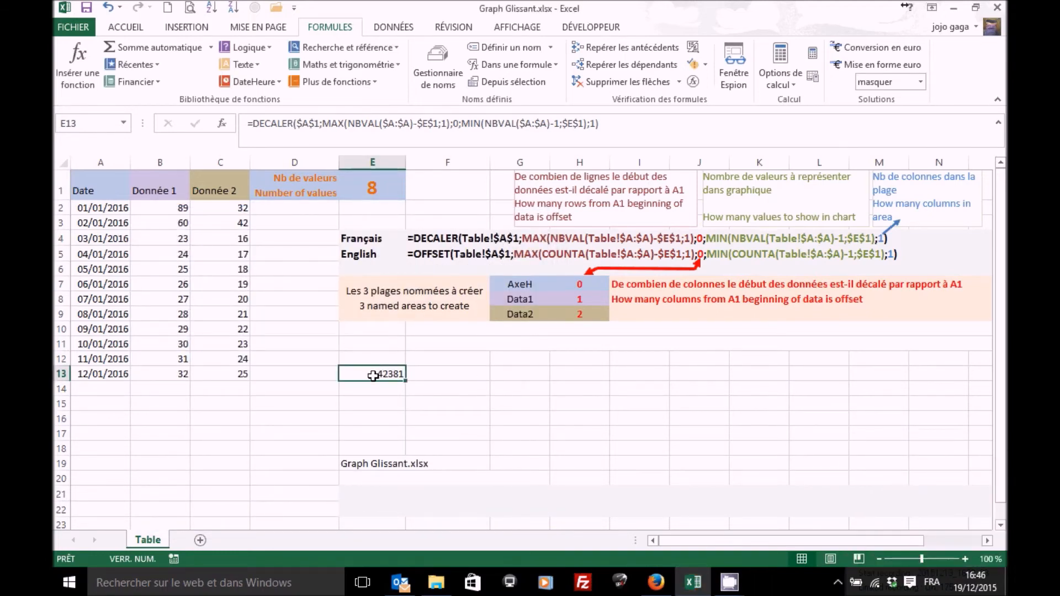
pyautogui.press('Delete')
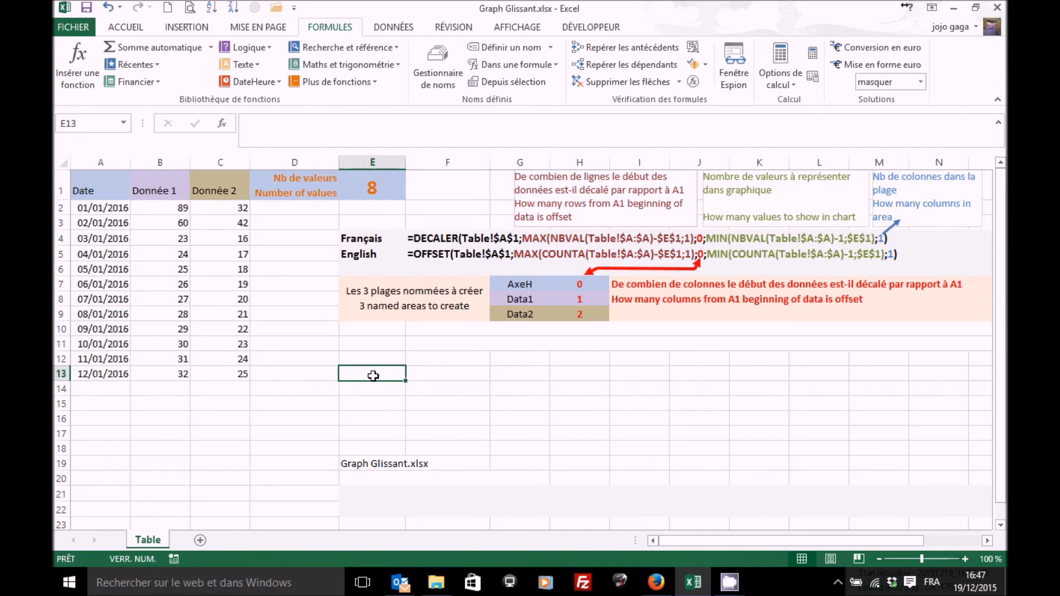
# Insert a 2D clustered column chart based on the range A1:C5
pyautogui.click(184, 26)
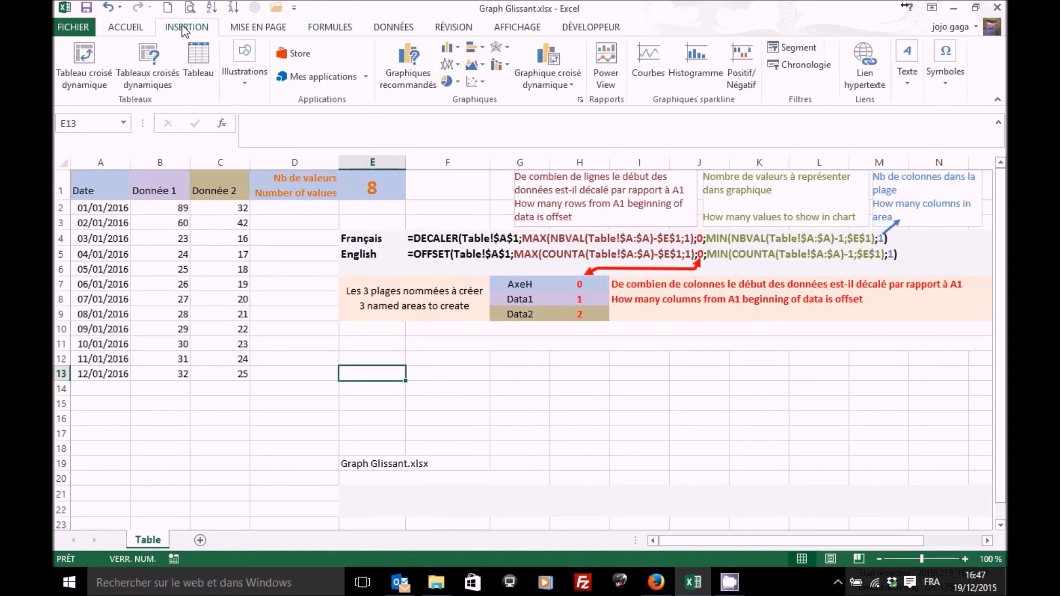
pyautogui.click(110, 185)
pyautogui.moveTo(135, 184); pyautogui.dragTo(213, 253)
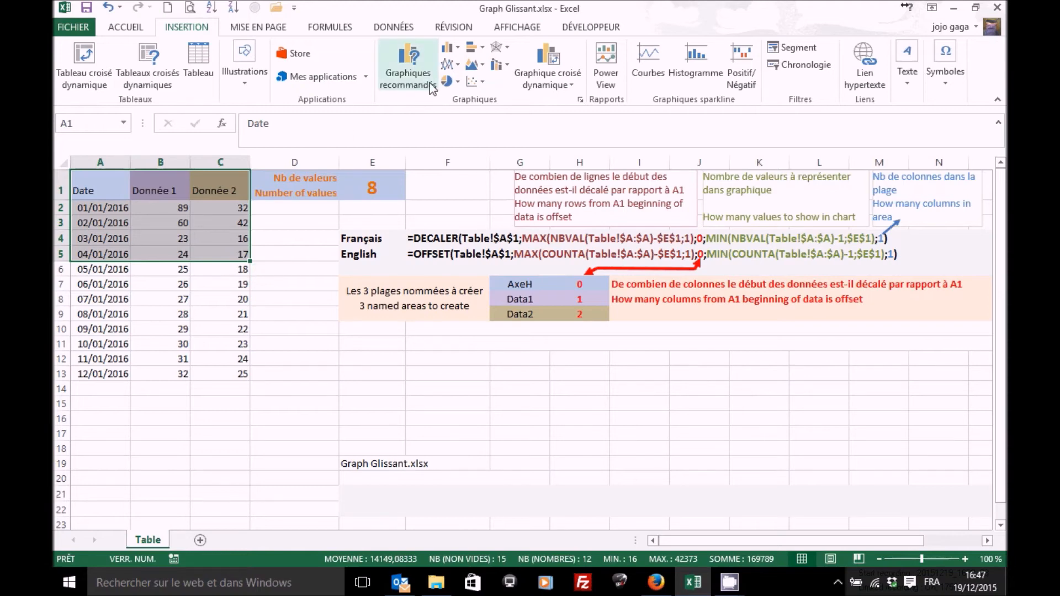
pyautogui.click(456, 52)
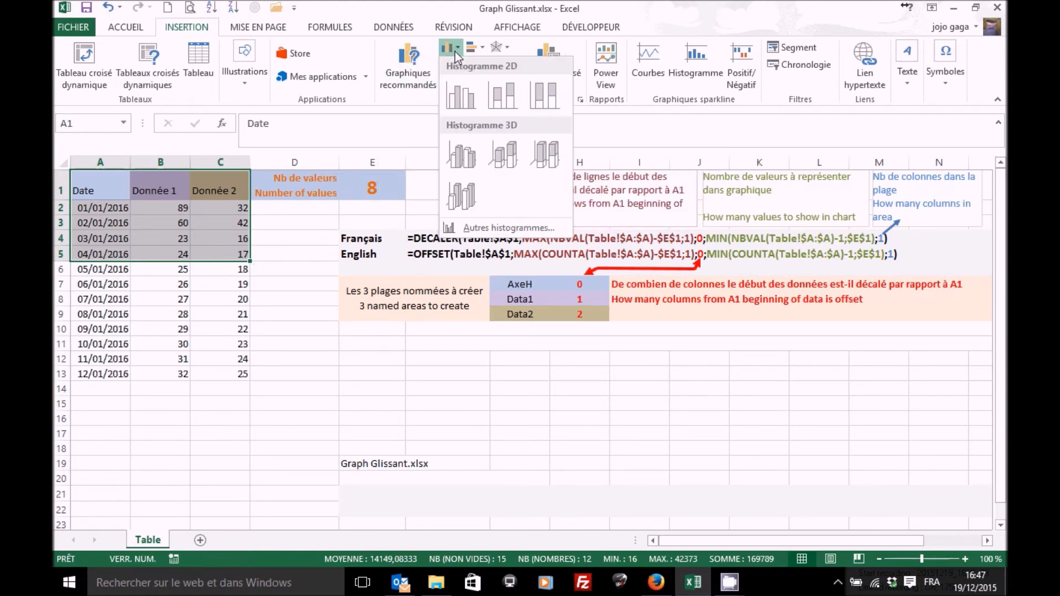
pyautogui.click(460, 97)
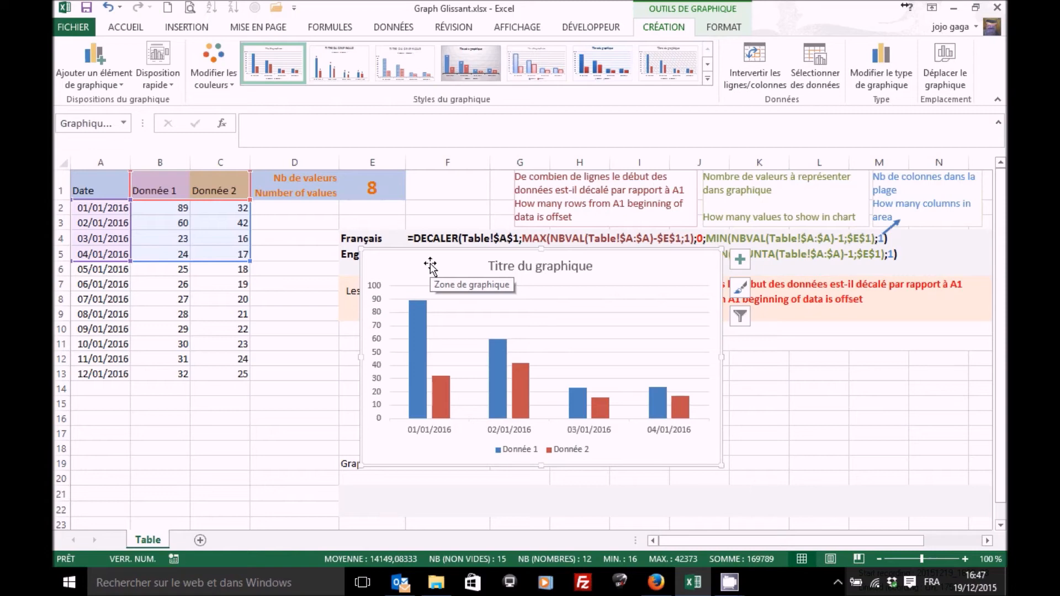
# Replace the category range Table!$A$2:$A$5 in the Donnée 1 series formula with 'Graph Glissant.xlsx'!axeh
pyautogui.moveTo(415, 329)
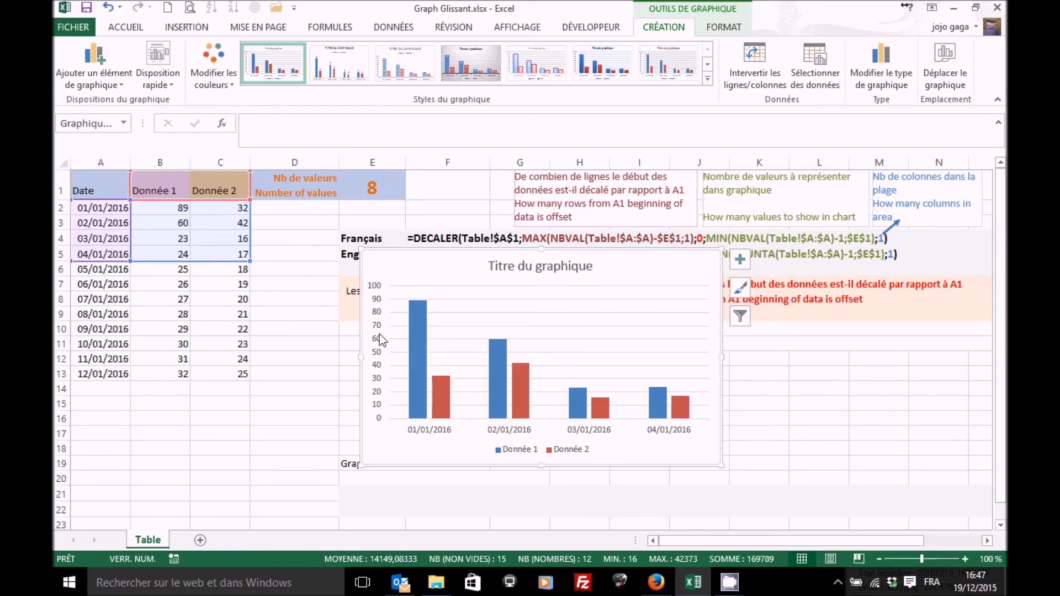
pyautogui.click(414, 343)
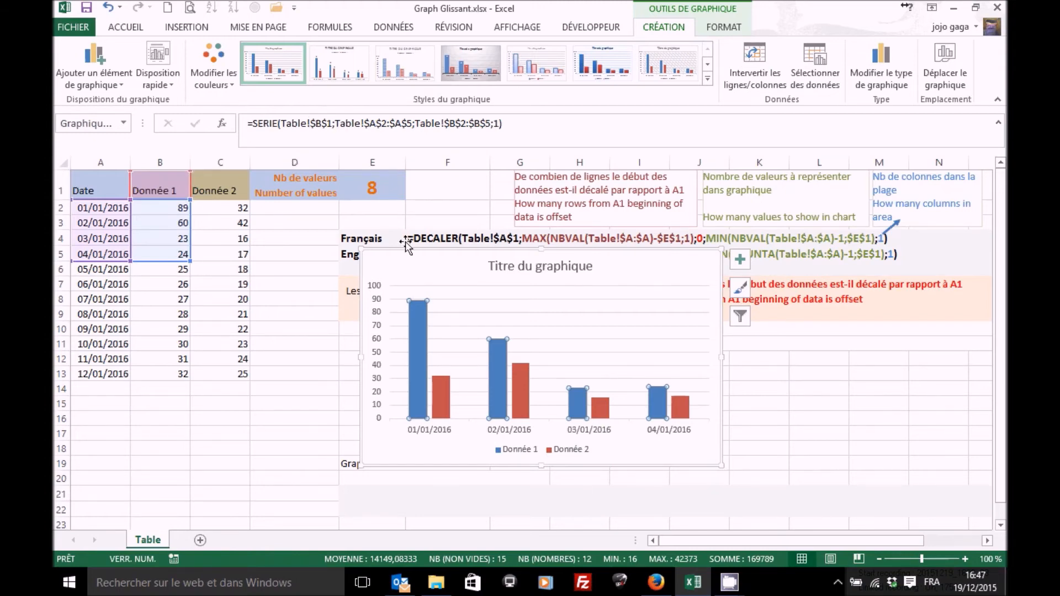
pyautogui.moveTo(336, 124); pyautogui.dragTo(414, 124)
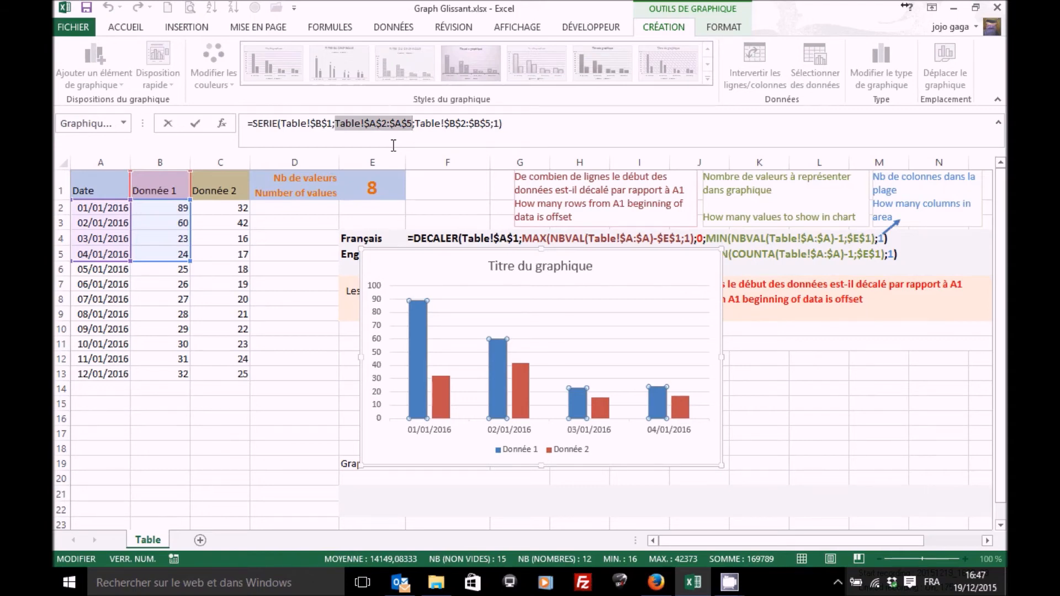
pyautogui.press('Delete')
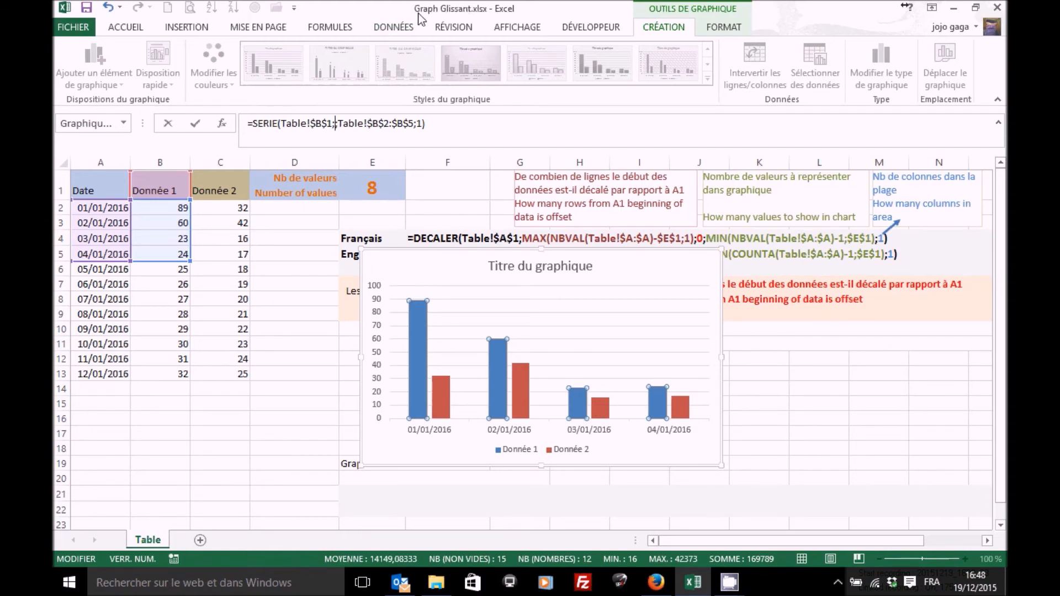
pyautogui.write("'")
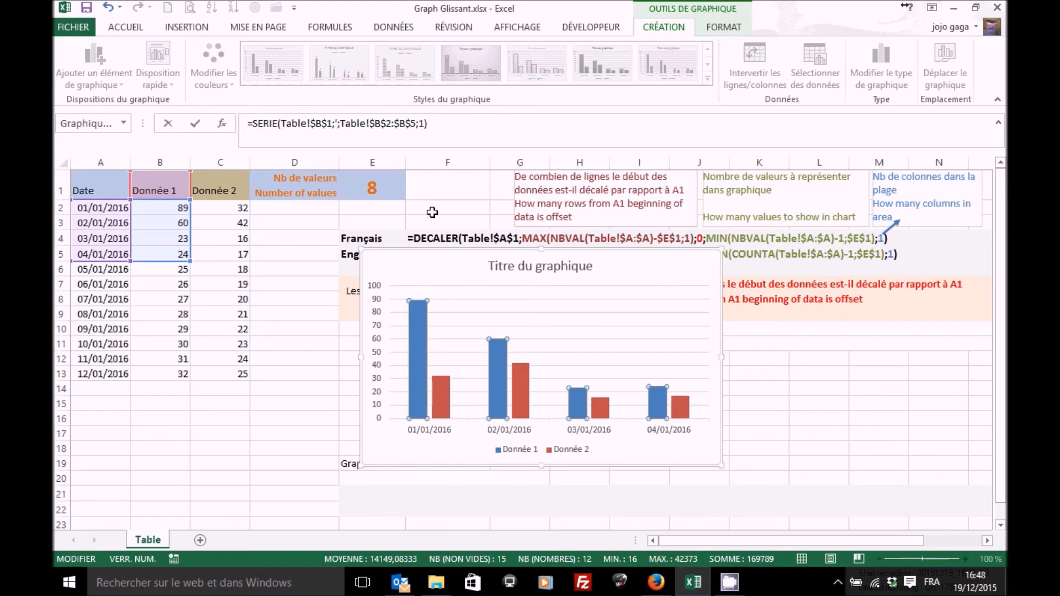
pyautogui.write('Graph')
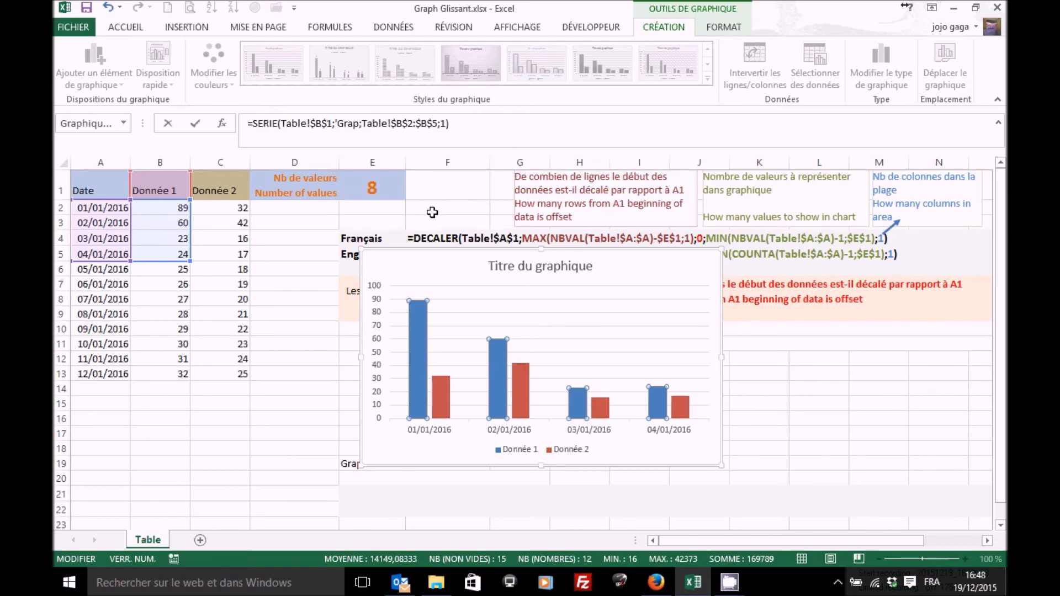
pyautogui.write(' Glissant')
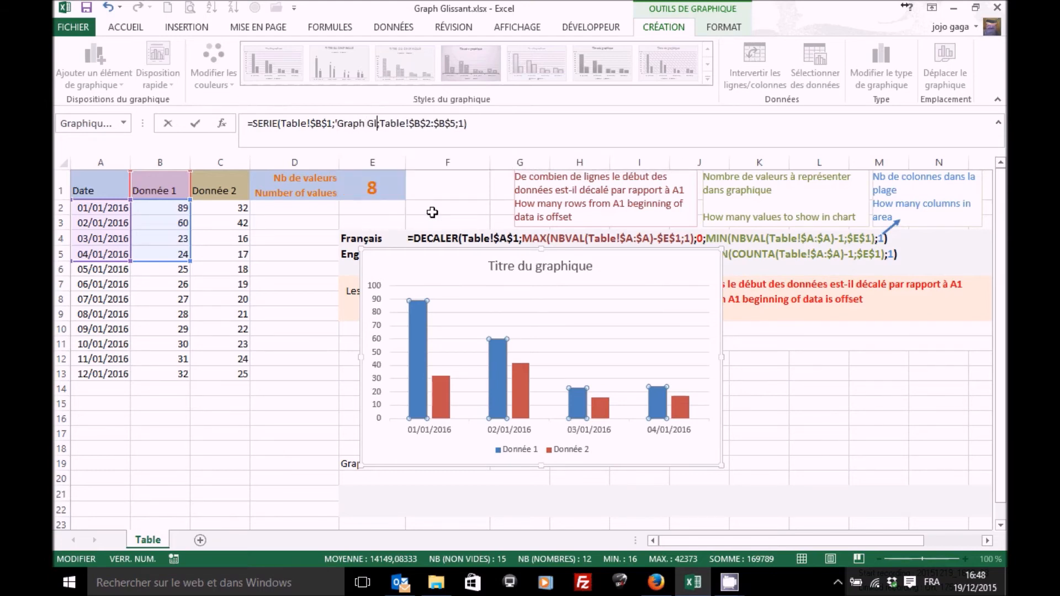
pyautogui.write('.xls')
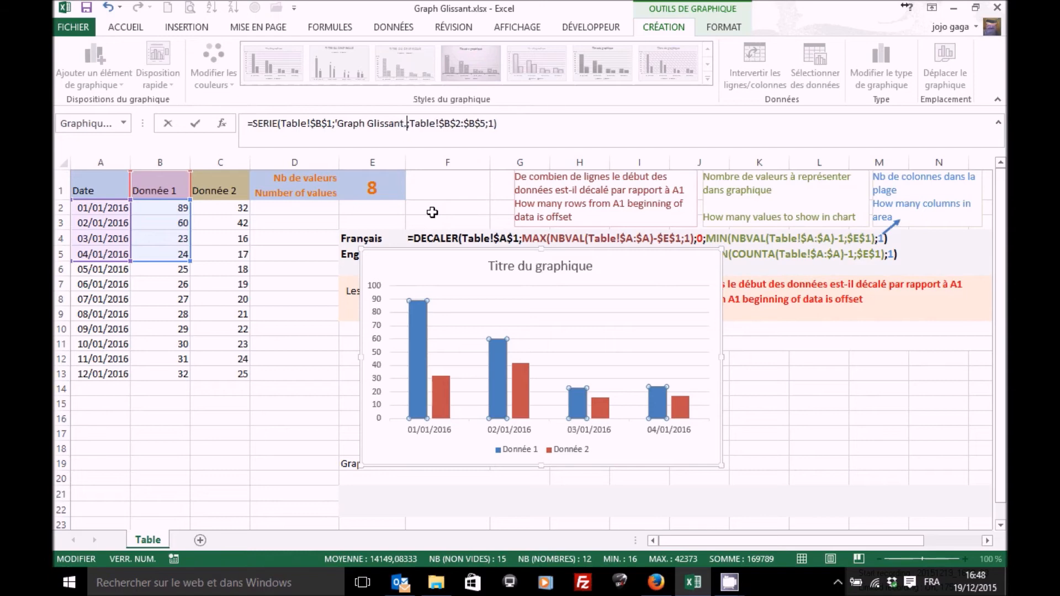
pyautogui.write('x')
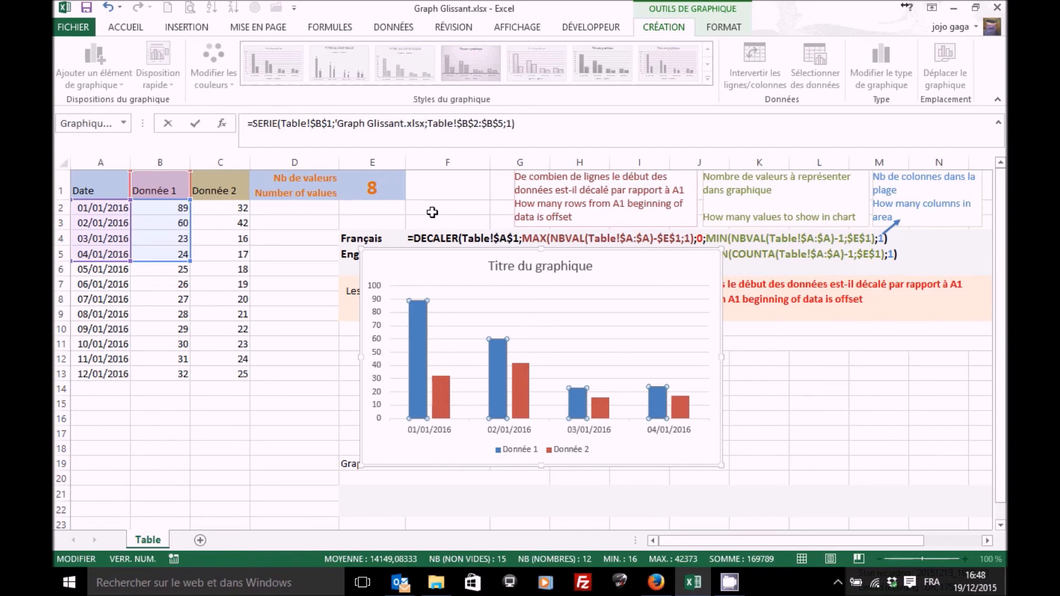
pyautogui.write("'")
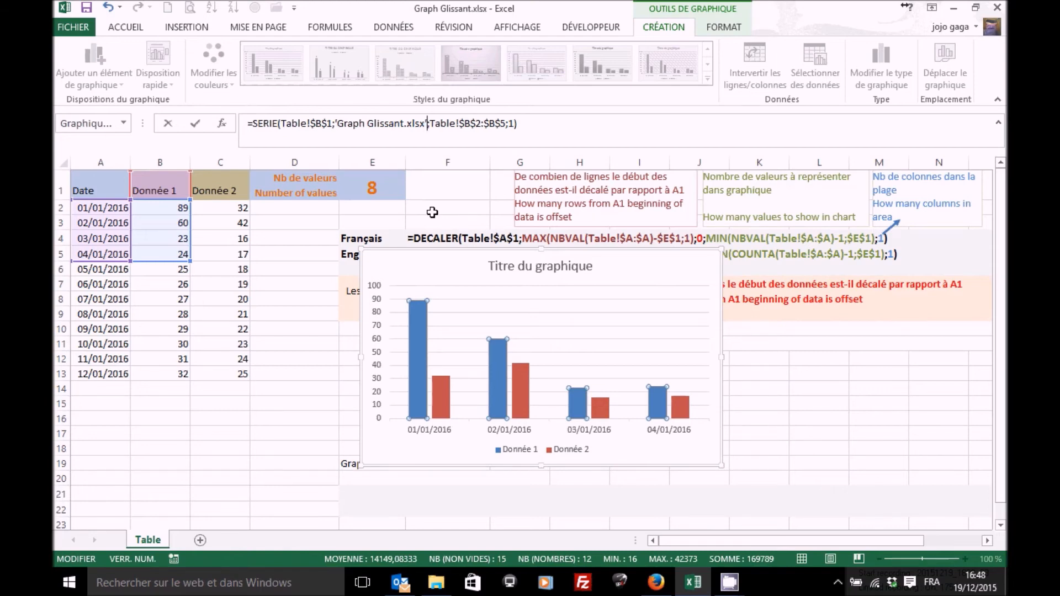
pyautogui.write('!')
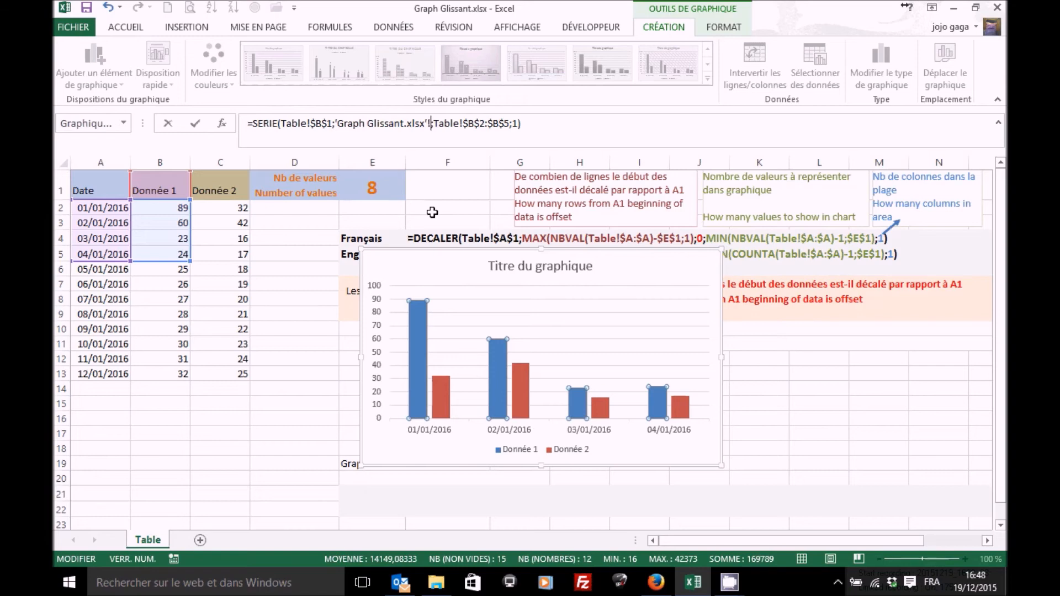
pyautogui.write('axeh')
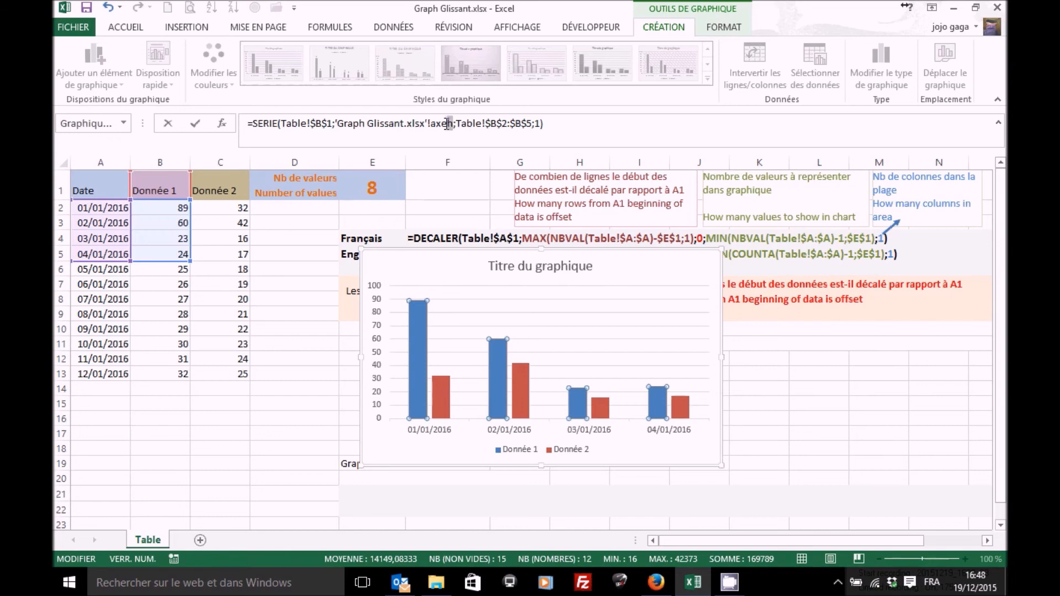
pyautogui.moveTo(451, 123); pyautogui.dragTo(335, 128)
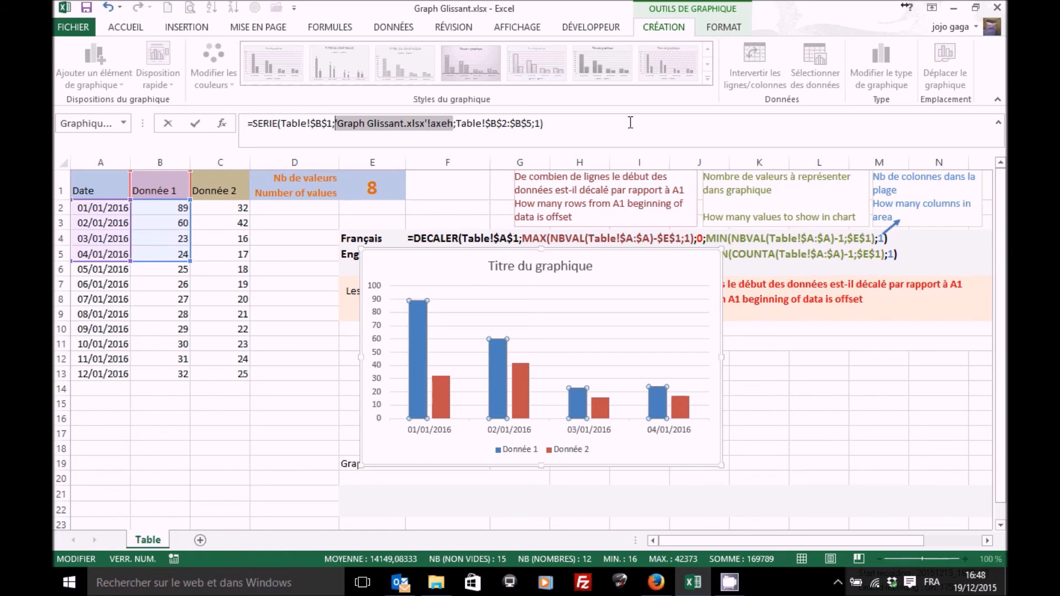
pyautogui.press('Return')
# Move the chart clear of the range-name list and copy 'Graph Glissant.xlsx'!AxeH from the Donnée 1 series formula
pyautogui.moveTo(519, 254); pyautogui.dragTo(727, 250)
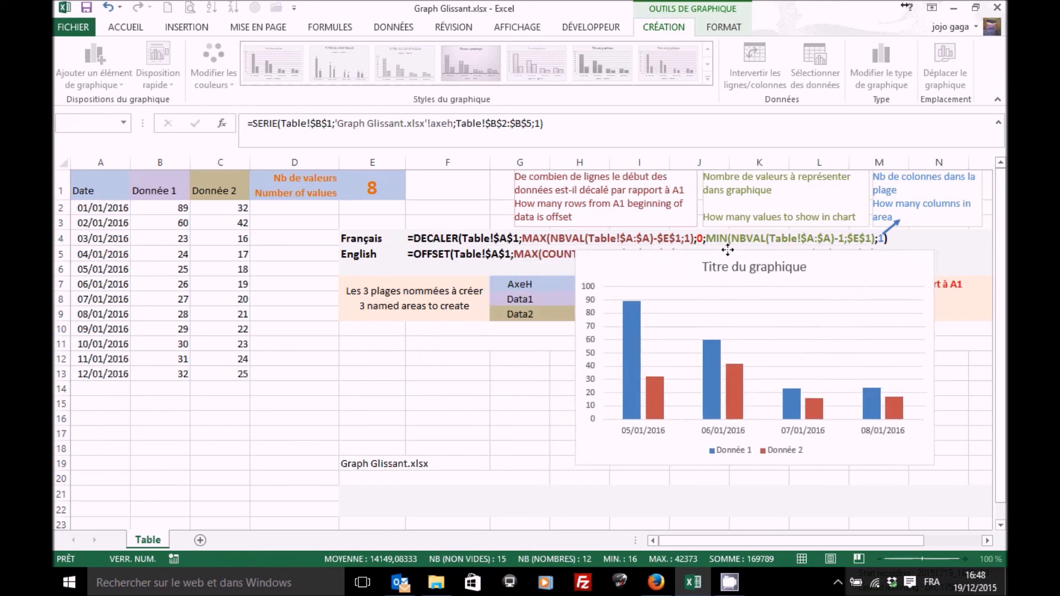
pyautogui.click(626, 323)
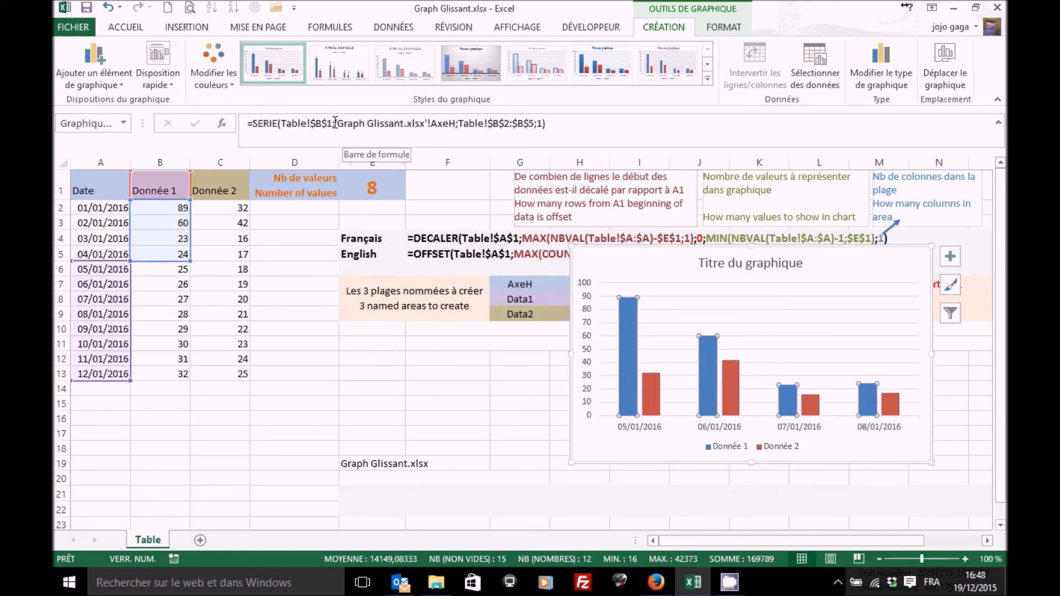
pyautogui.moveTo(334, 123); pyautogui.dragTo(456, 122)
pyautogui.hotkey('ctrl', 'c')
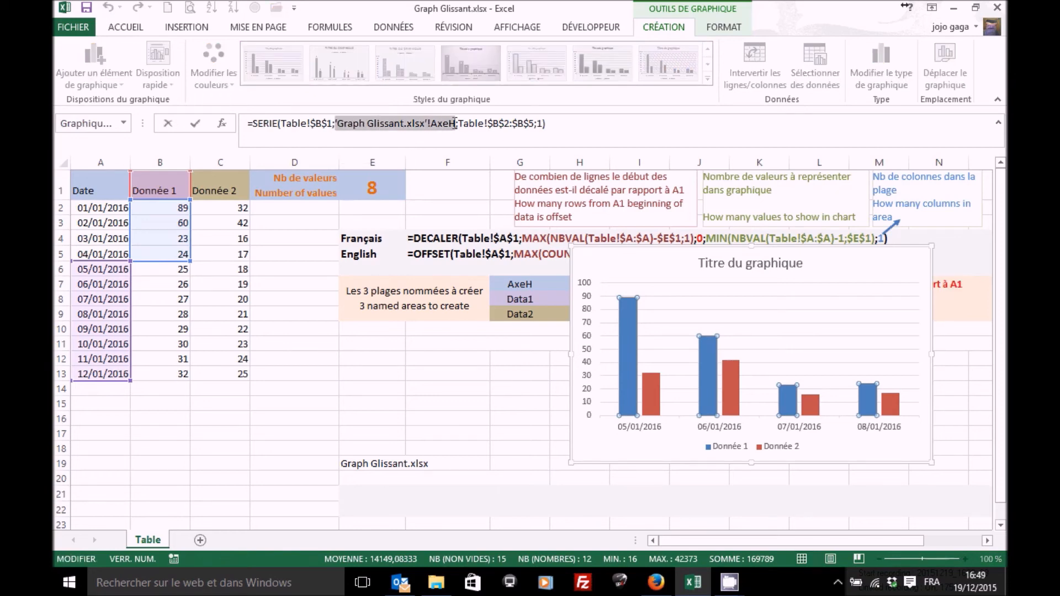
# Replace the values range Table!$B$2:$B$5 in the Donnée 1 series formula with 'Graph Glissant.xlsx'!Data1
pyautogui.moveTo(458, 123); pyautogui.dragTo(533, 125)
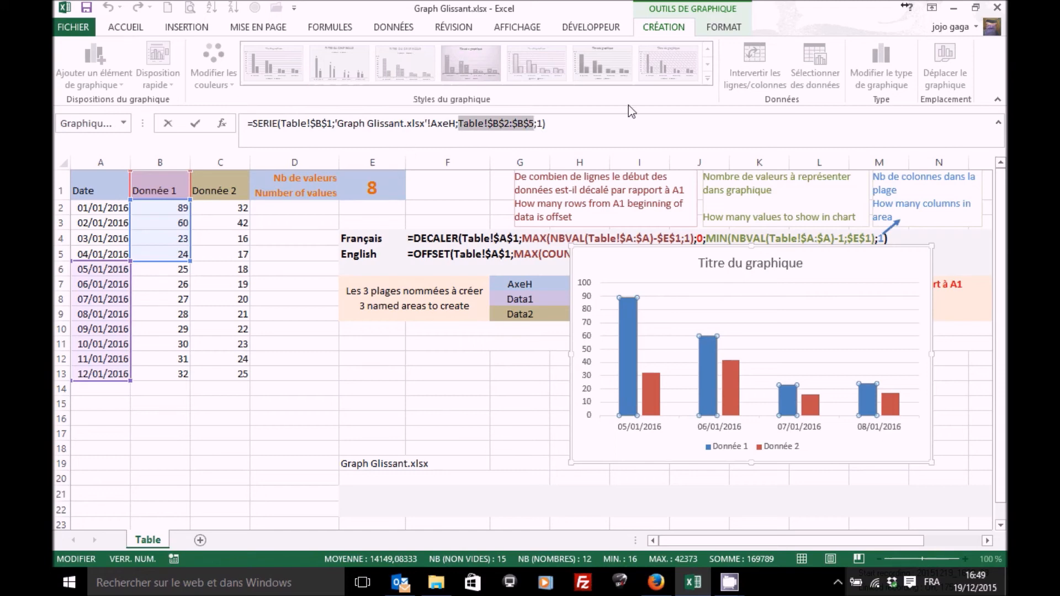
pyautogui.hotkey('ctrl', 'v')
pyautogui.press('BackSpace')
pyautogui.press('BackSpace')
pyautogui.press('BackSpace')
pyautogui.press('BackSpace')
pyautogui.press('capslock')
pyautogui.press('capslock')
pyautogui.write('Data1')
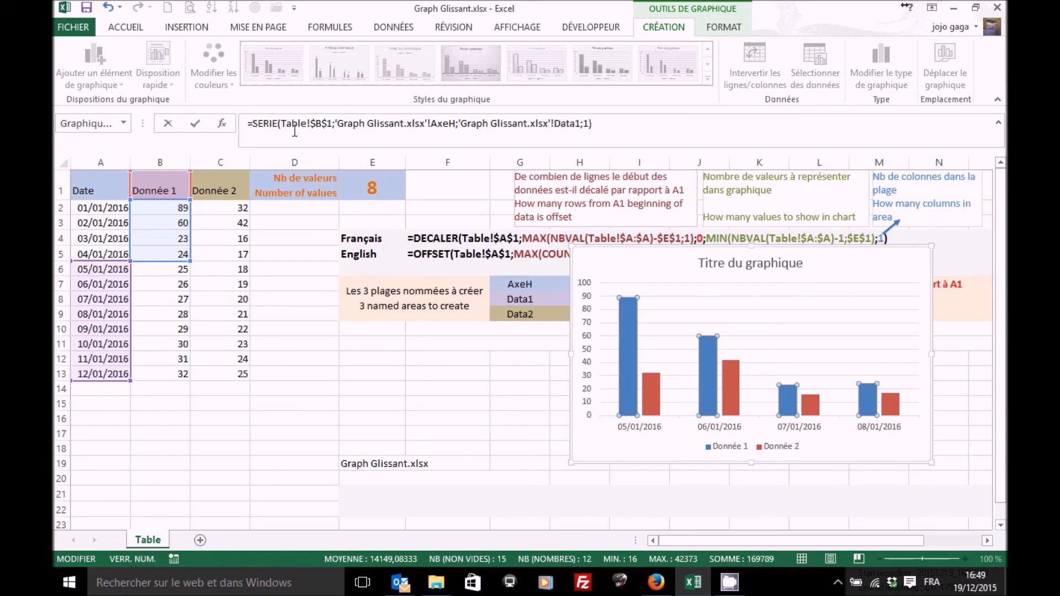
pyautogui.click(196, 122)
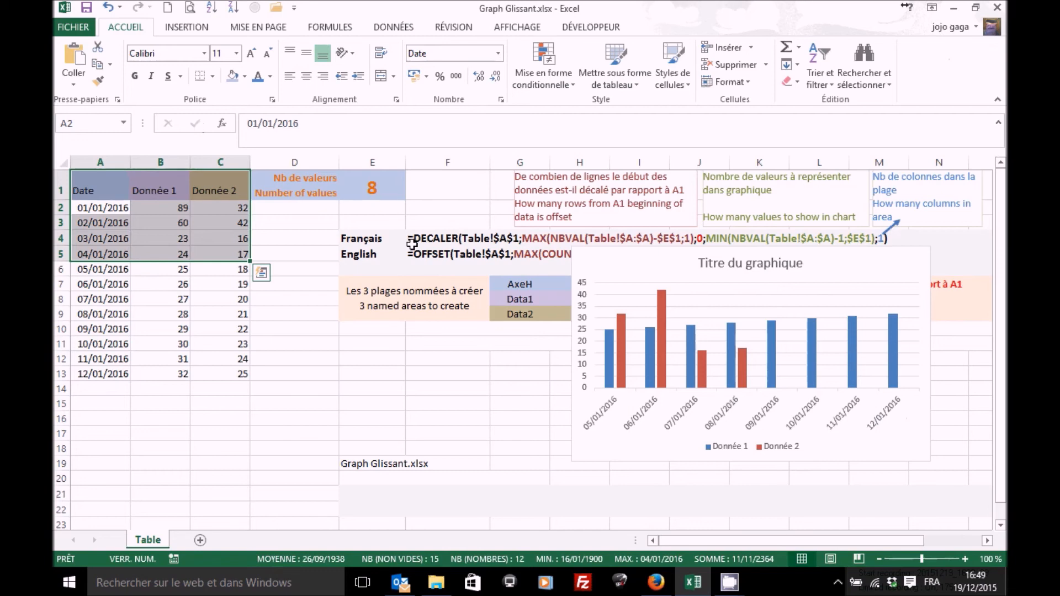
# Replace the values range Table!$C$2:$C$5 in the Donnée 2 series formula with 'Graph Glissant.xlsx'!Data2
pyautogui.click(622, 367)
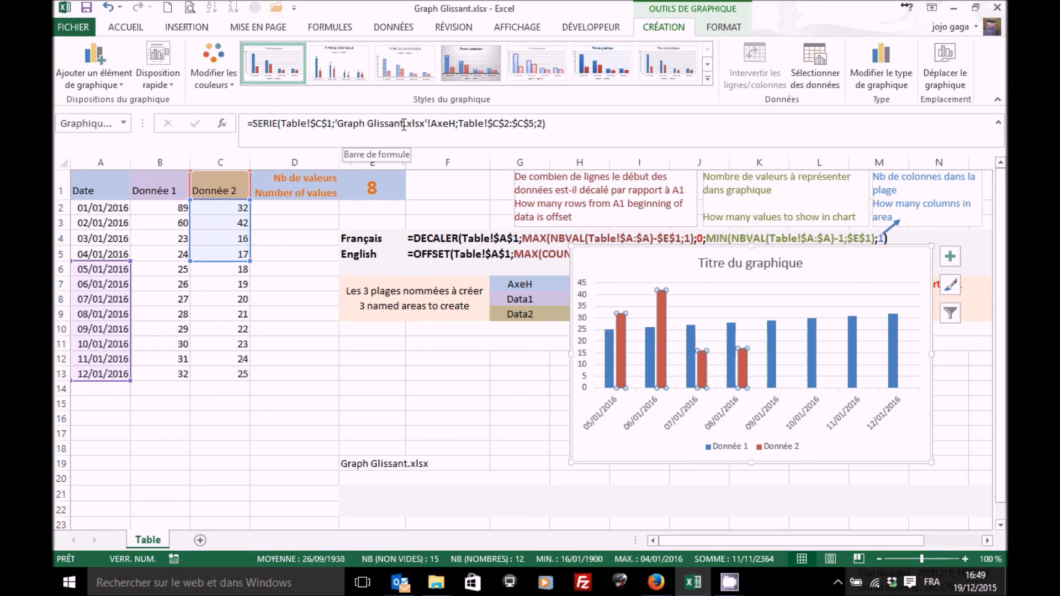
pyautogui.moveTo(459, 125); pyautogui.dragTo(540, 124)
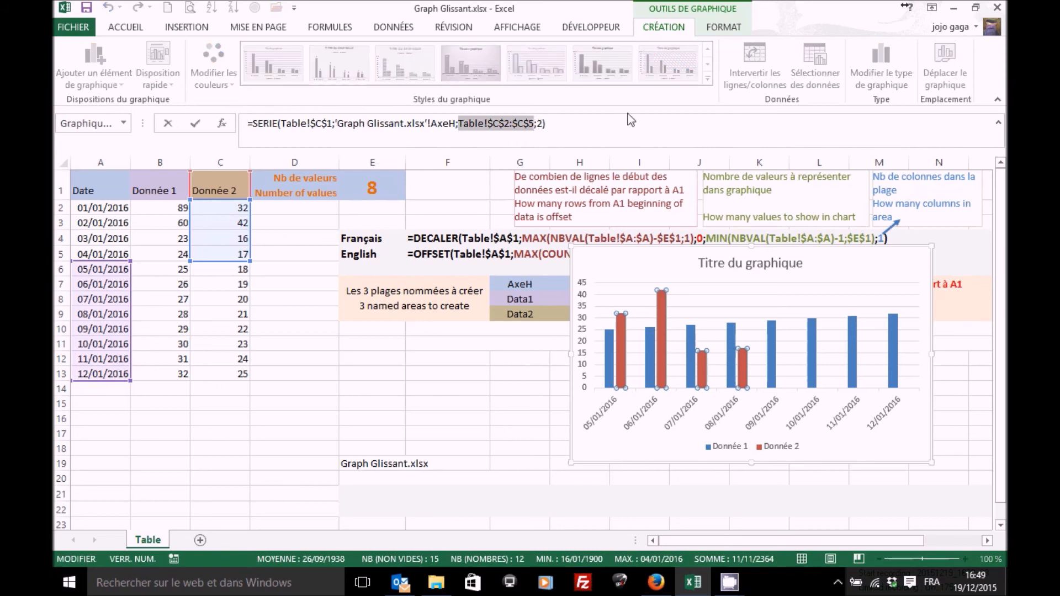
pyautogui.hotkey('ctrl', 'v')
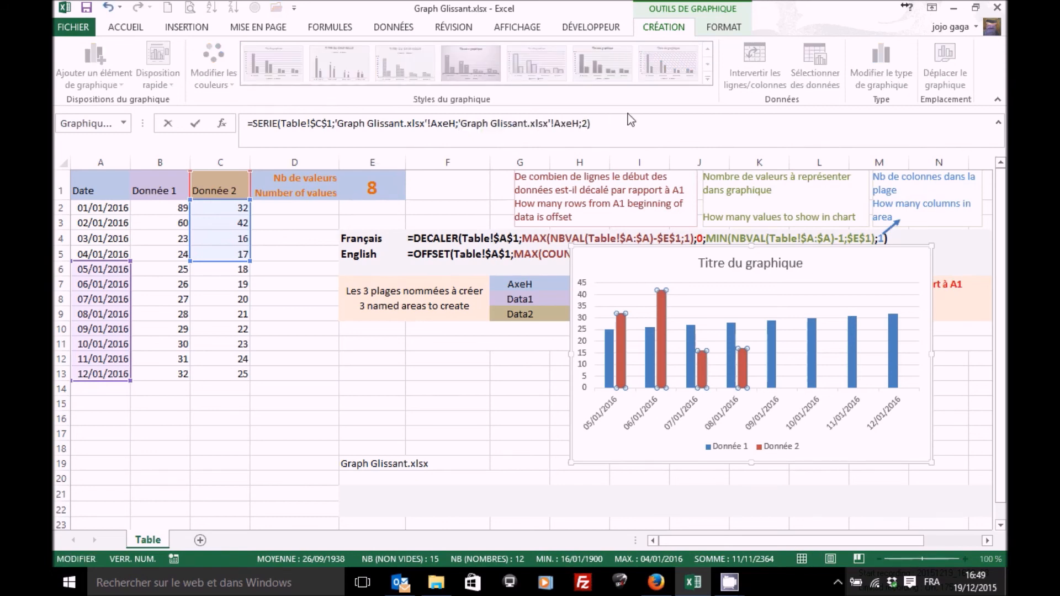
pyautogui.press('BackSpace')
pyautogui.press('BackSpace')
pyautogui.press('BackSpace')
pyautogui.press('BackSpace')
pyautogui.write('Data2')
pyautogui.click(195, 124)
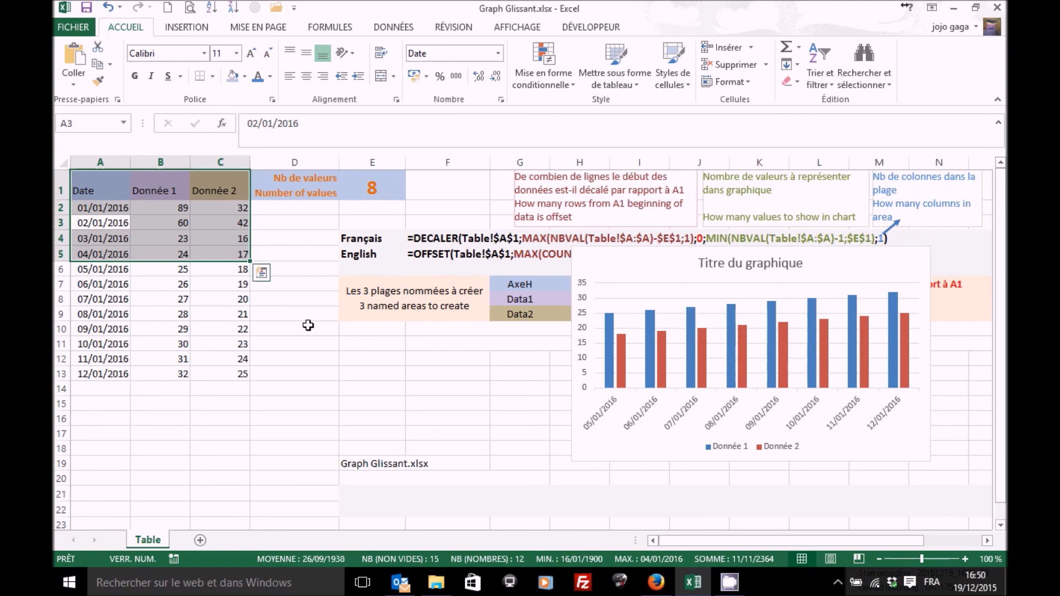
# Check the Donnée 1 series formula, and set the number of values in E1 to 6
pyautogui.click(607, 358)
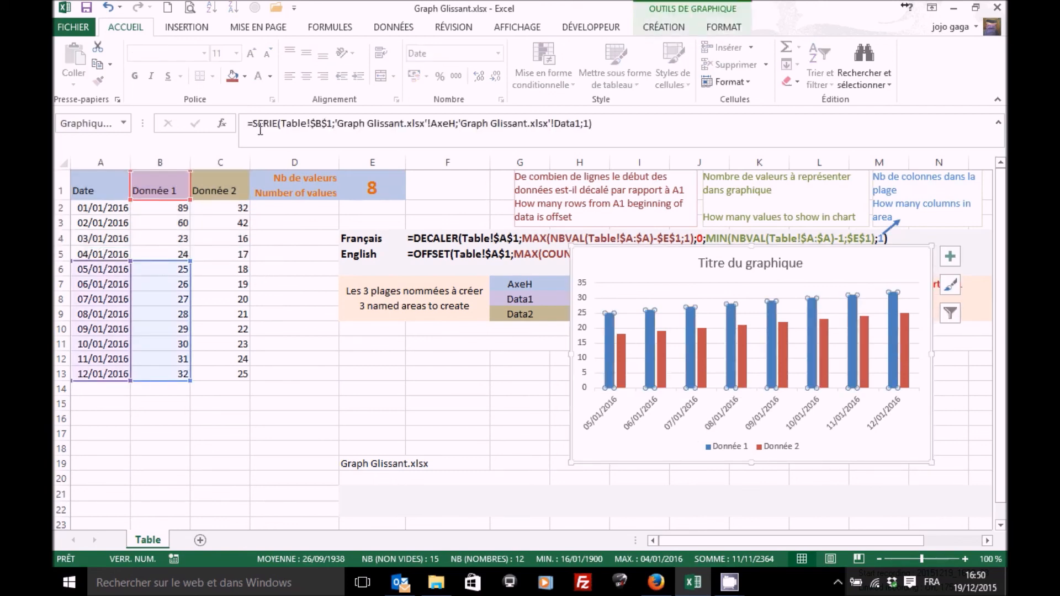
pyautogui.click(321, 335)
pyautogui.click(363, 187)
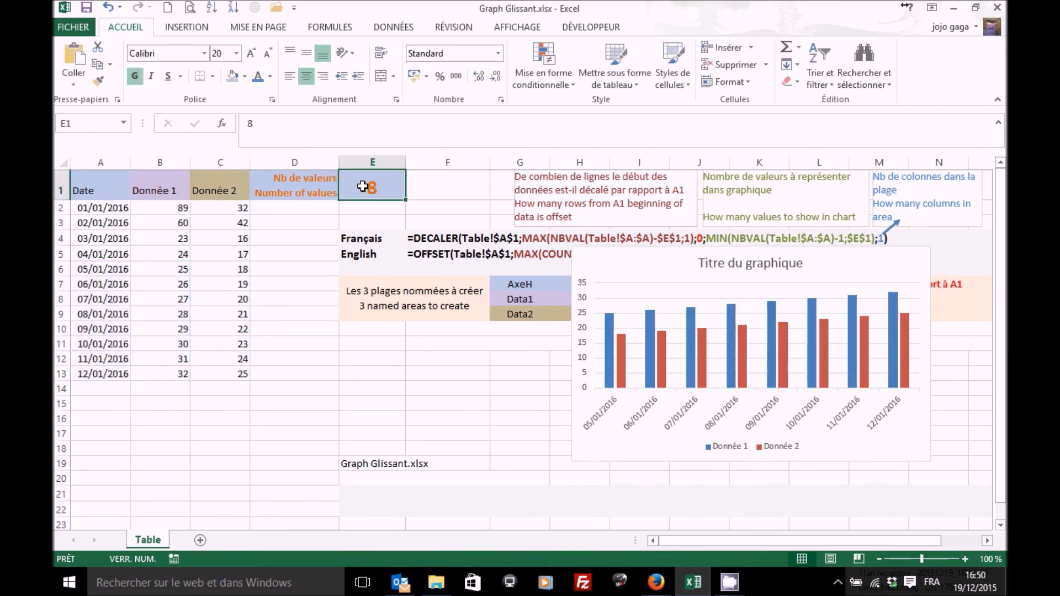
pyautogui.write('6')
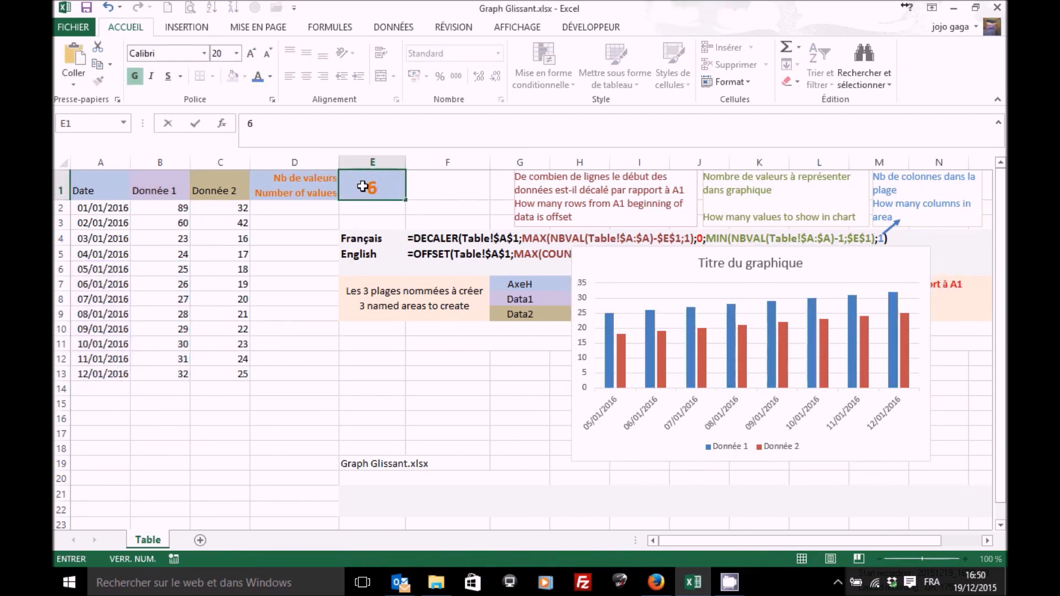
pyautogui.press('Return')
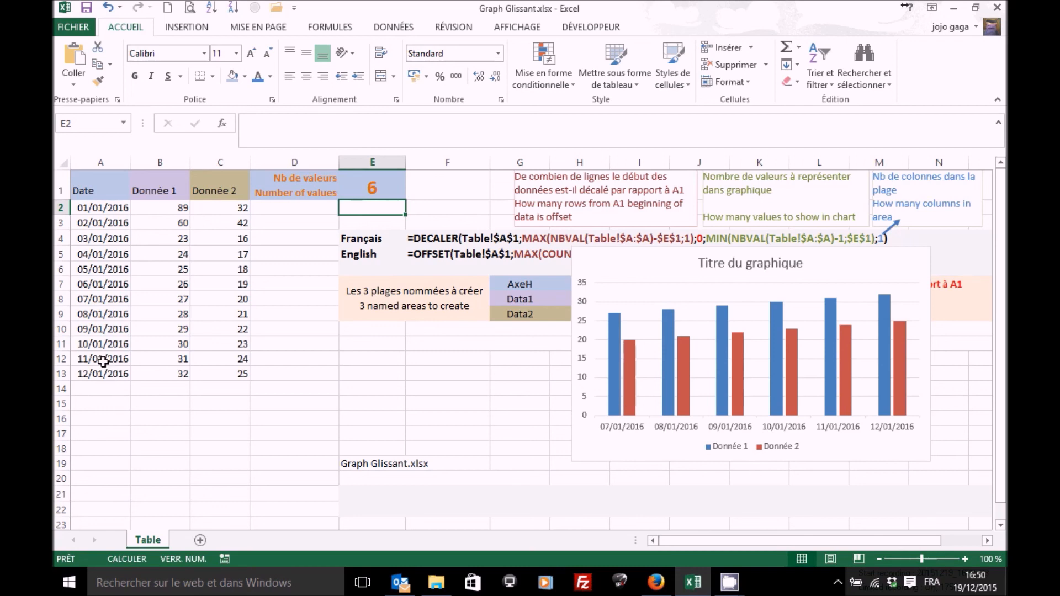
# Extend the date and data series from rows 12 and 13 down to row 20, and clear A15:C20
pyautogui.moveTo(101, 360); pyautogui.dragTo(226, 489)
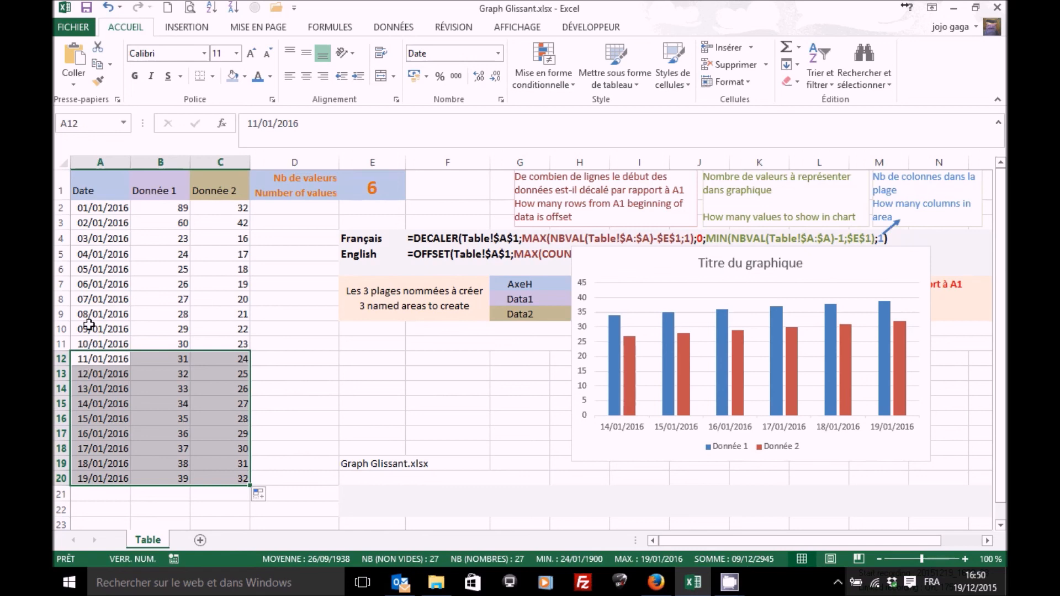
pyautogui.moveTo(75, 406); pyautogui.dragTo(226, 475)
pyautogui.press('Delete')
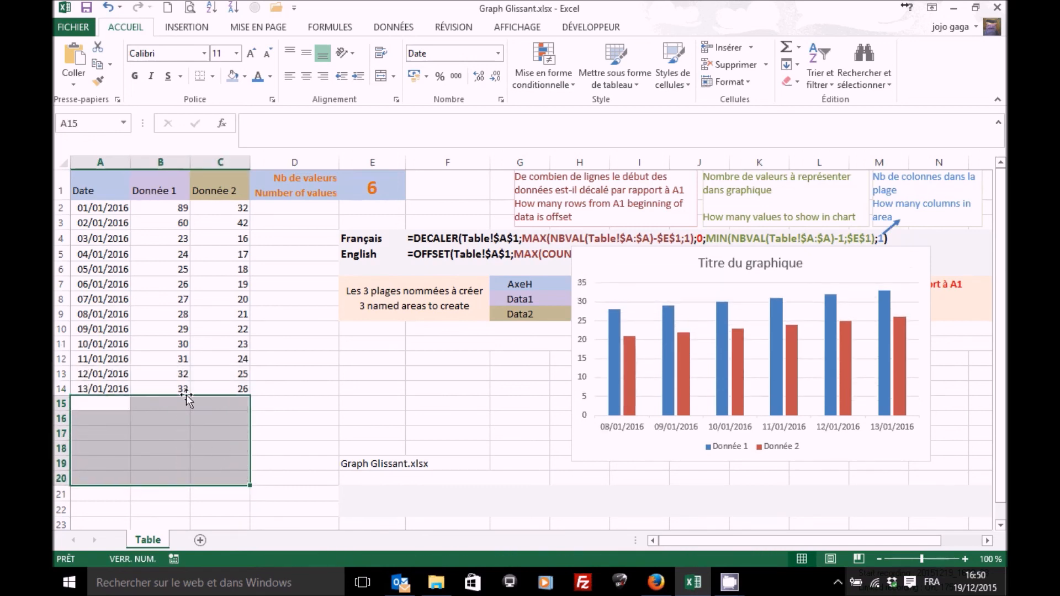
# Clear the table data in A10:C15 and in A5:C10 to test the sliding chart with fewer rows
pyautogui.moveTo(102, 331); pyautogui.dragTo(229, 410)
pyautogui.press('Delete')
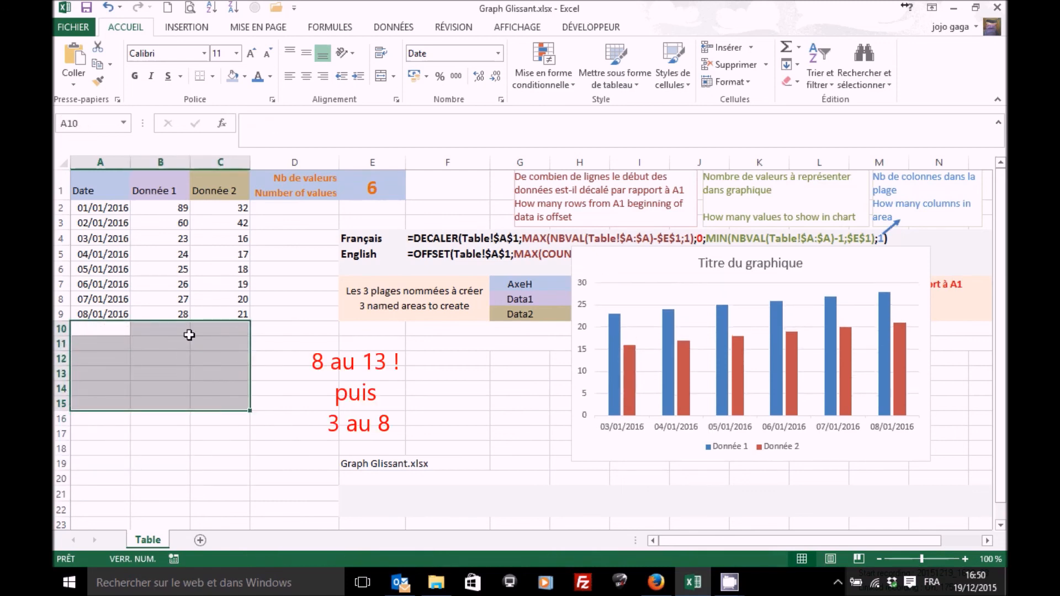
pyautogui.moveTo(104, 257); pyautogui.dragTo(230, 322)
pyautogui.press('Delete')
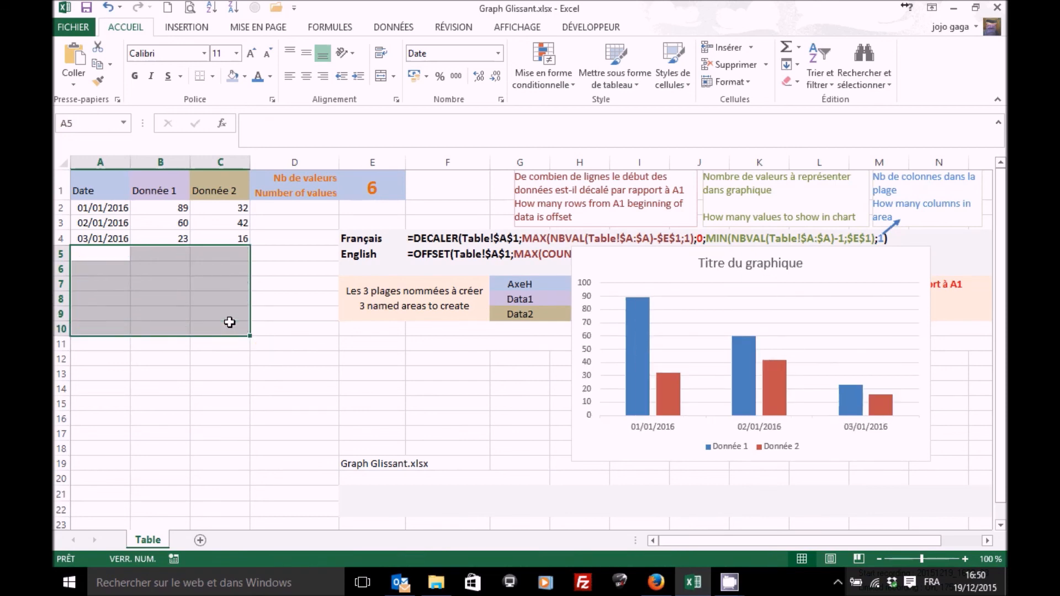
pyautogui.click(364, 346)
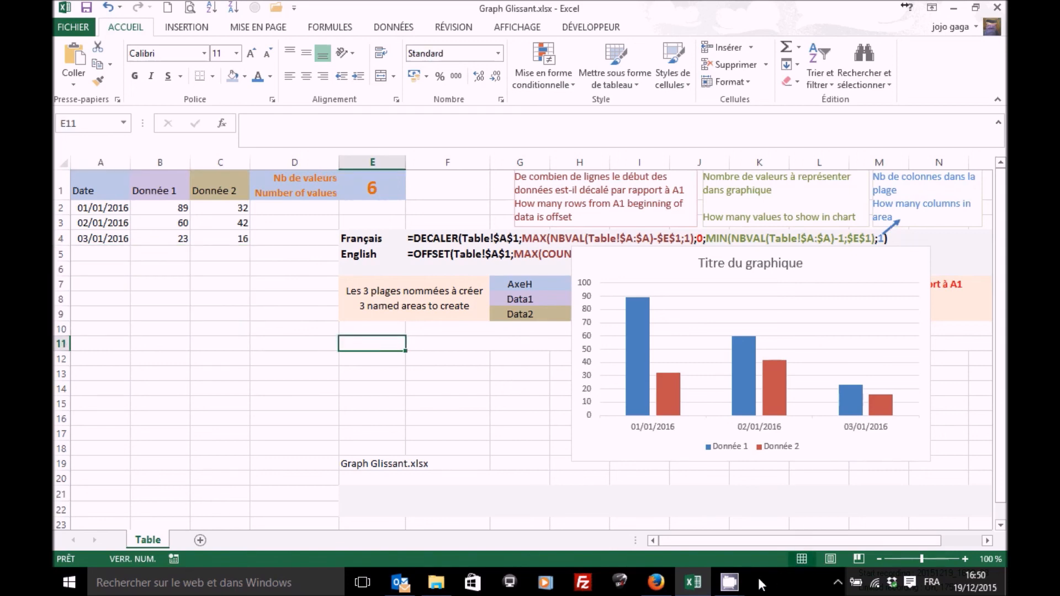
pyautogui.click(730, 583)
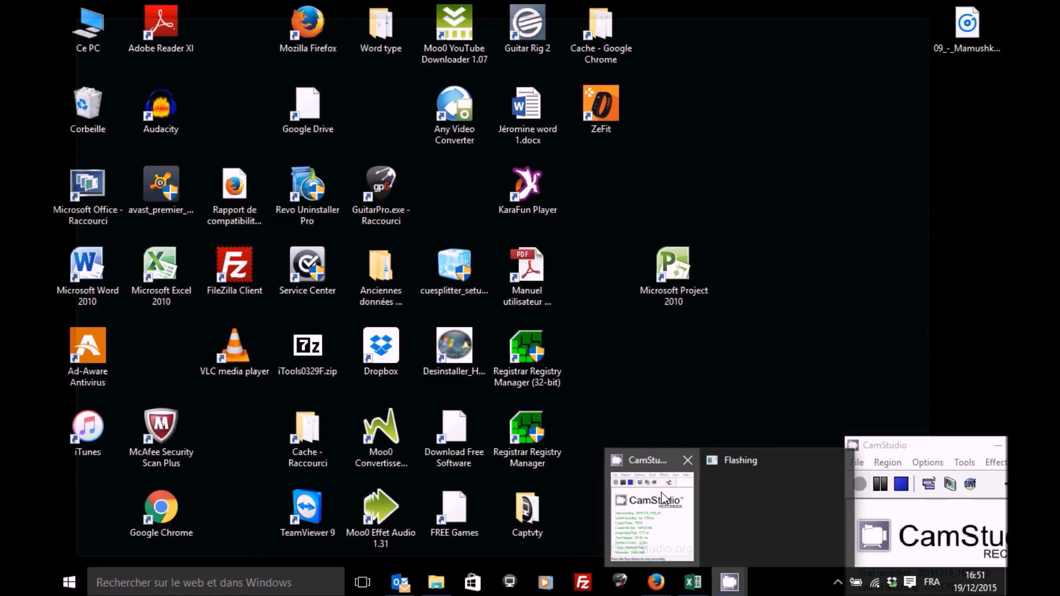
pyautogui.click(662, 493)
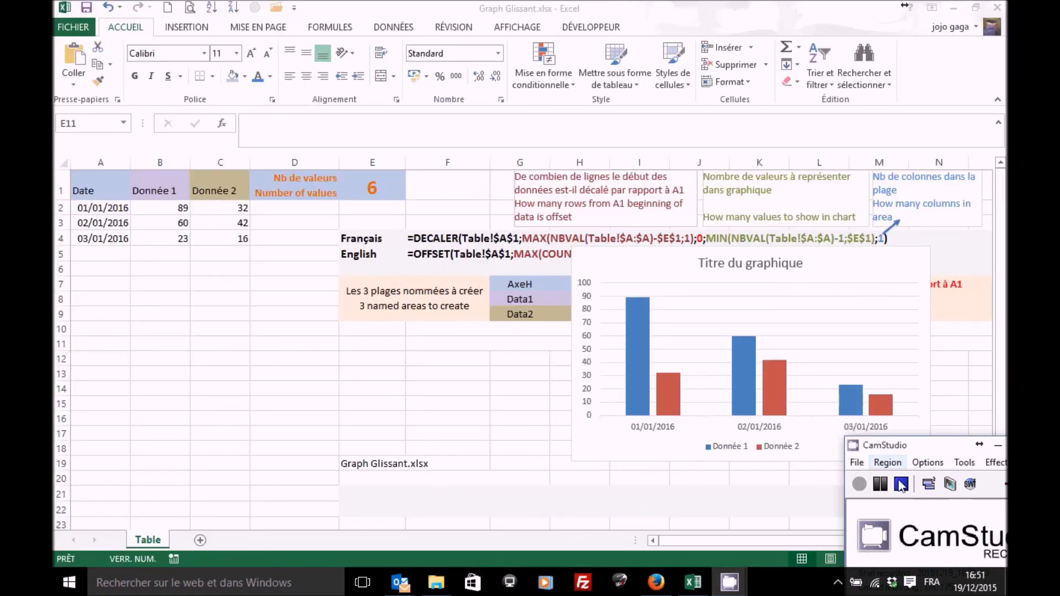